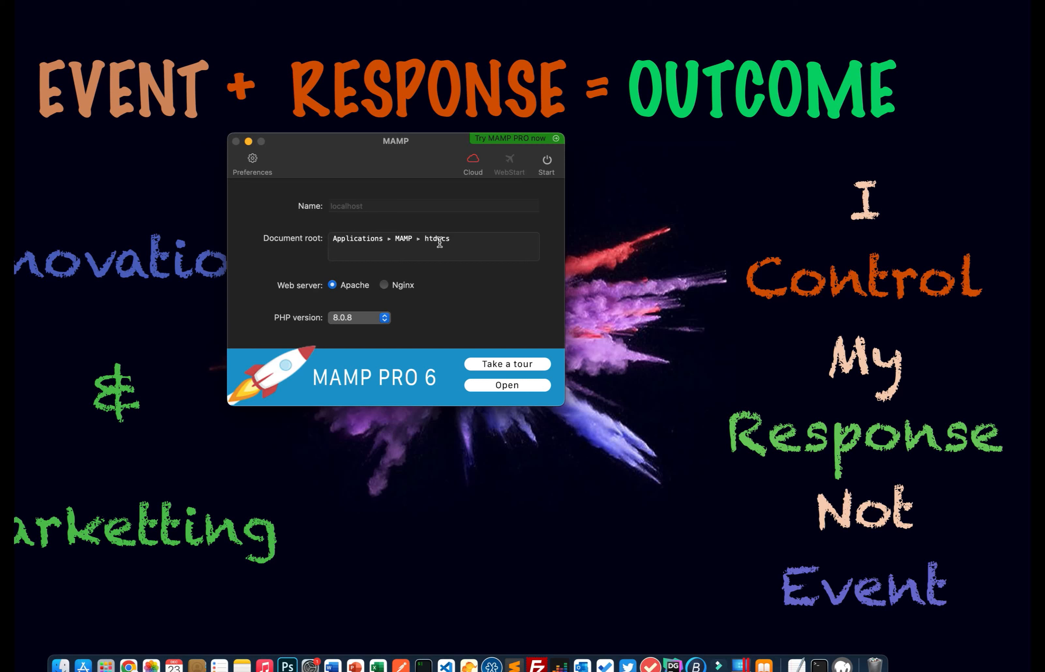
Step: Start the MAMP servers, allowing httpd's incoming connections and authorising the helper tool with the account password
click(547, 164)
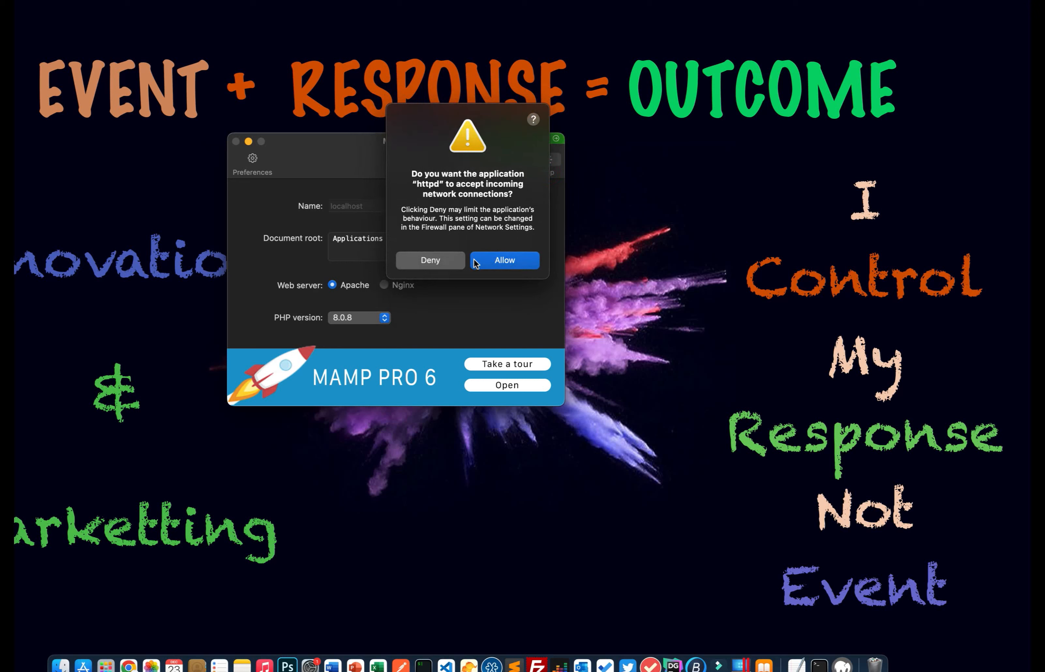
click(489, 264)
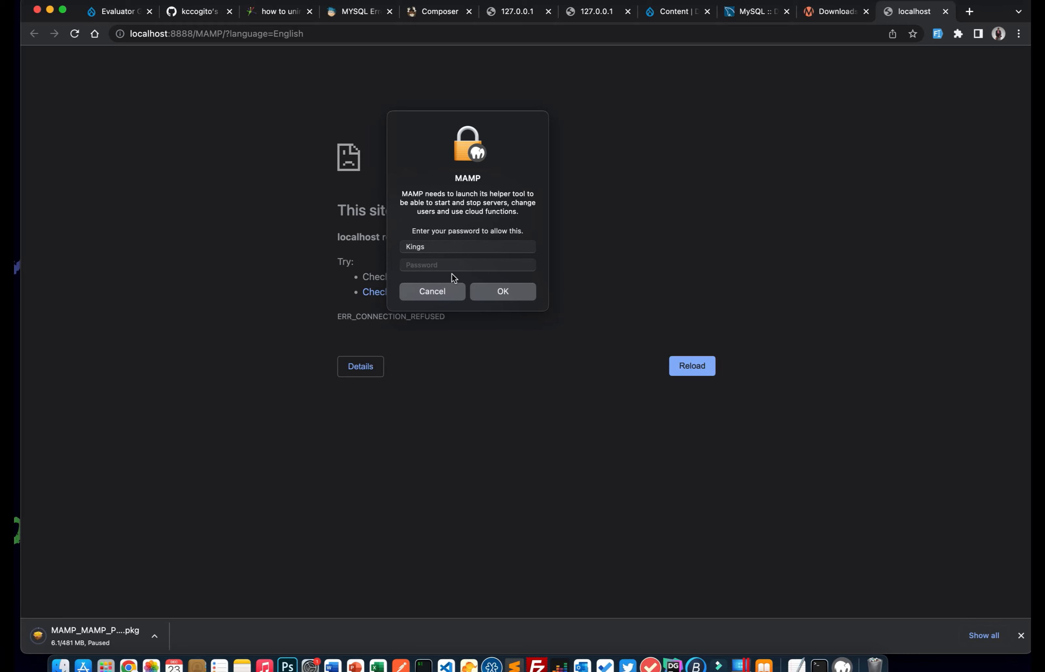
click(450, 262)
text(•)
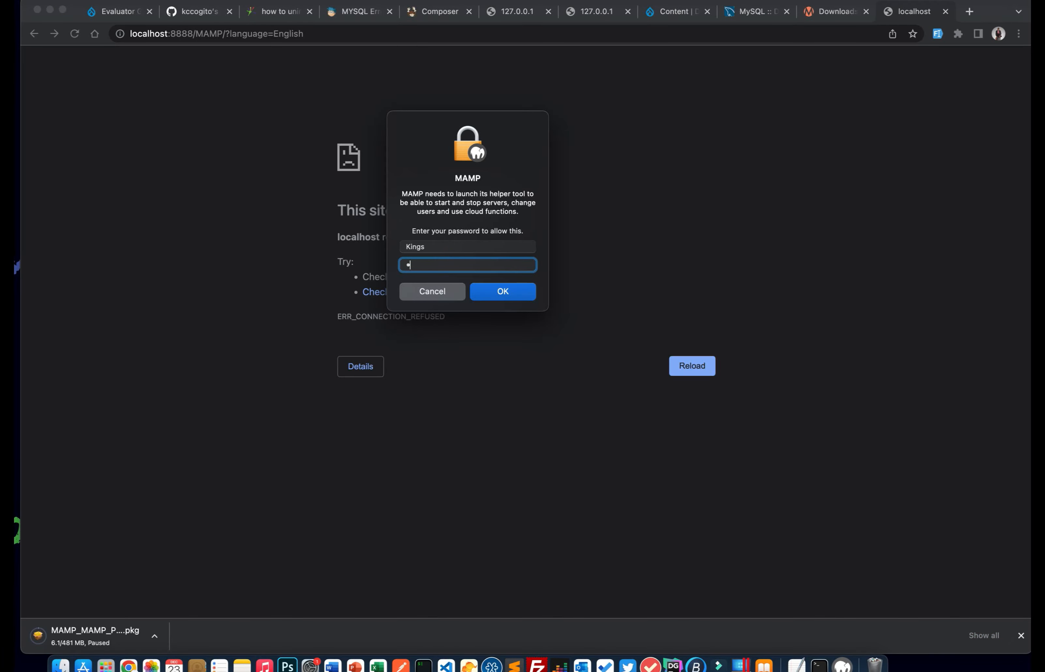
text(••••••••••••••••)
key(Return)
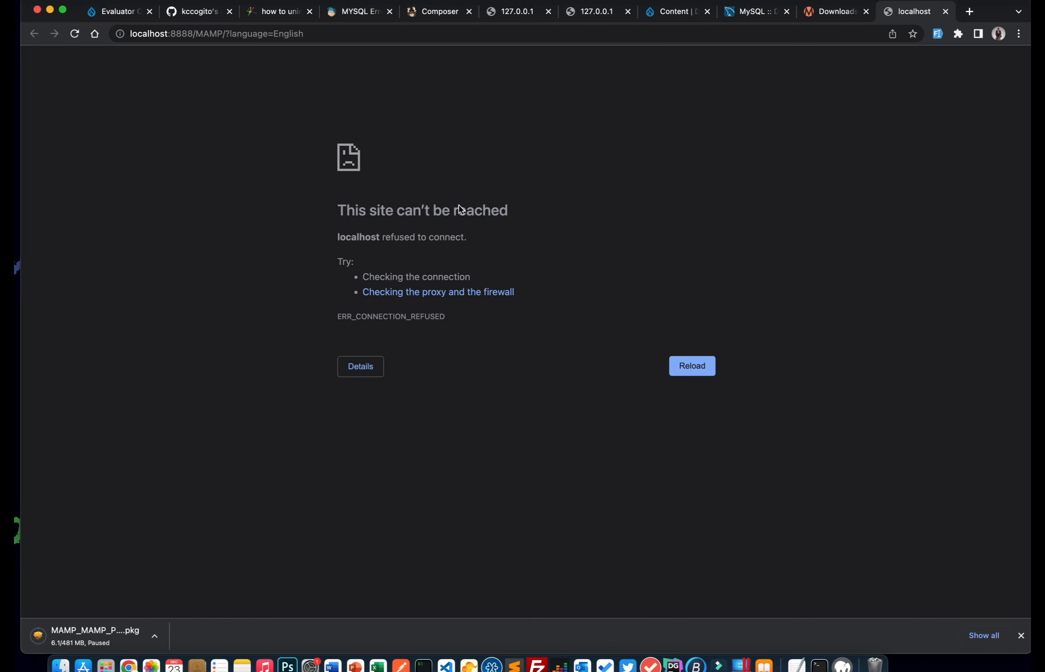
key(super+h)
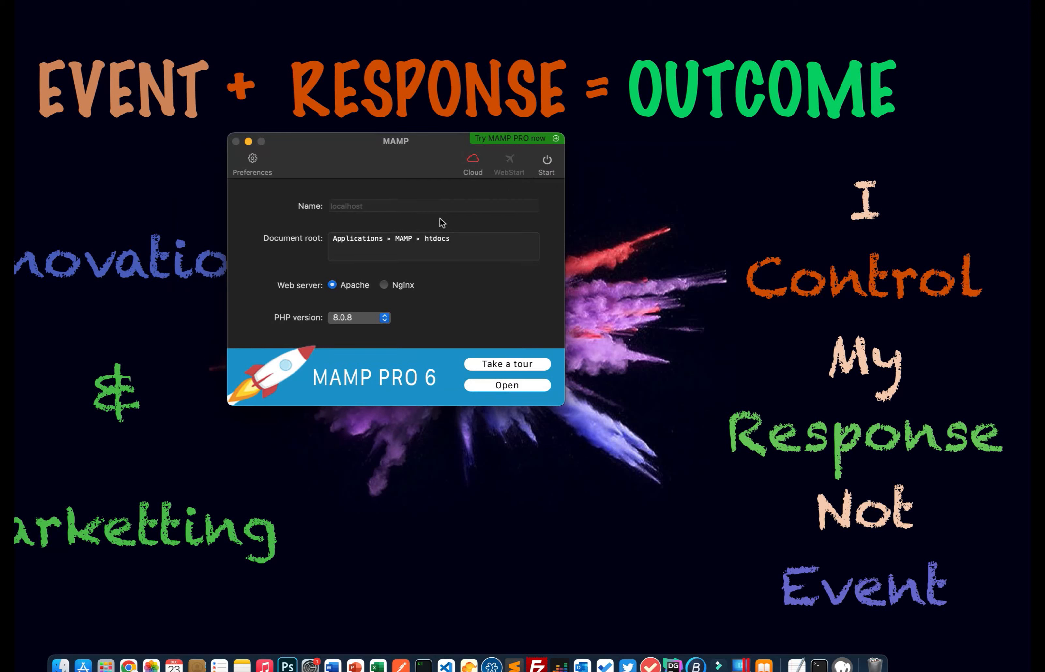
Step: Examine the port, server and general settings in the MAMP preferences
click(258, 161)
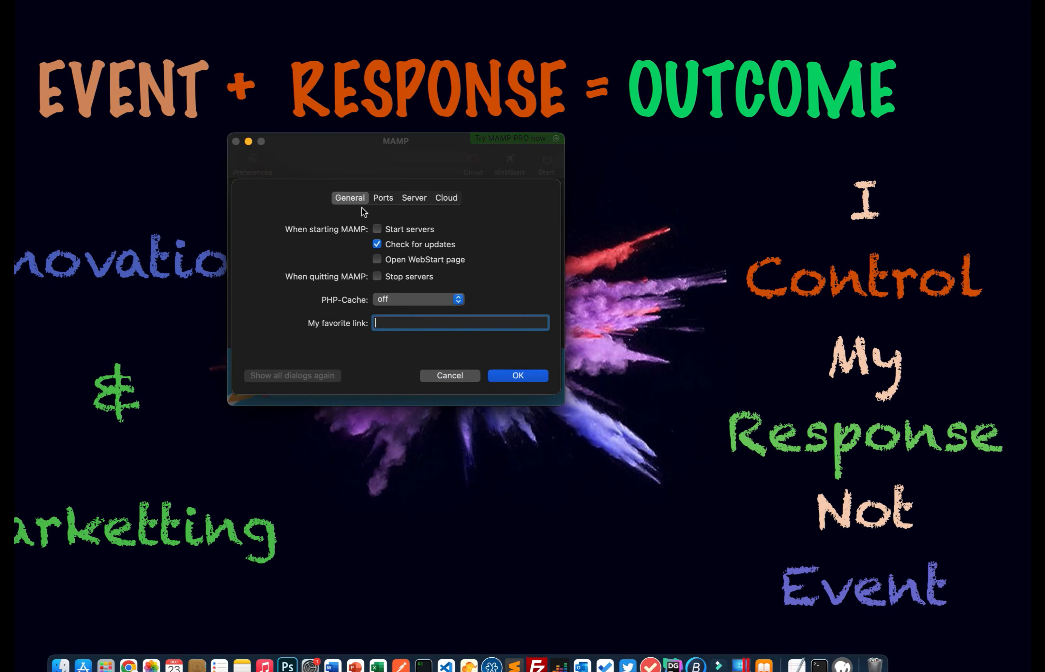
click(377, 201)
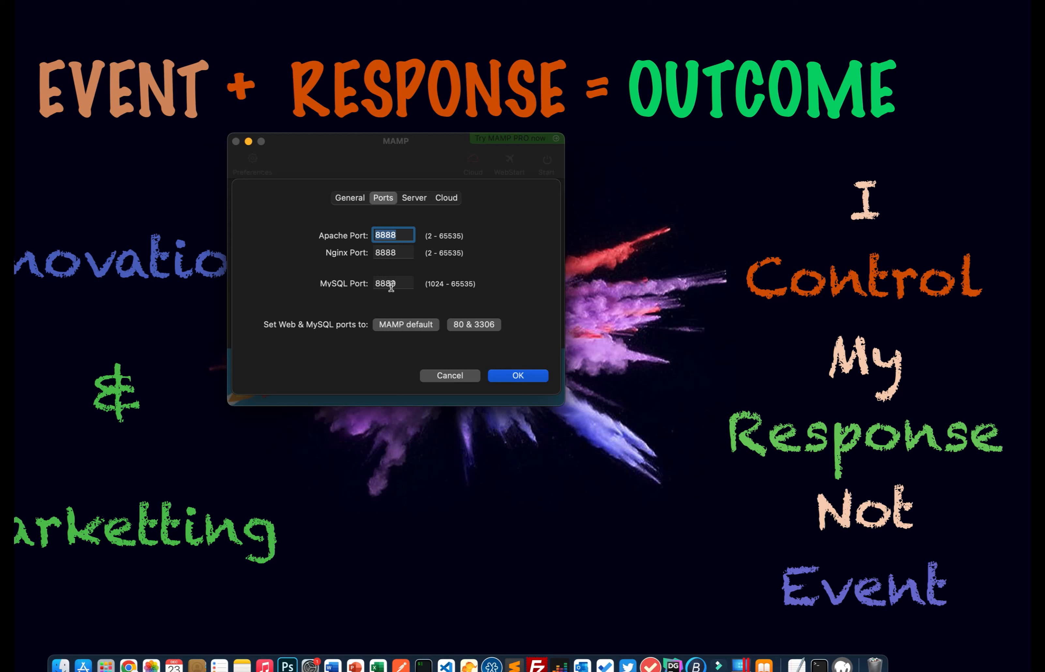
click(404, 284)
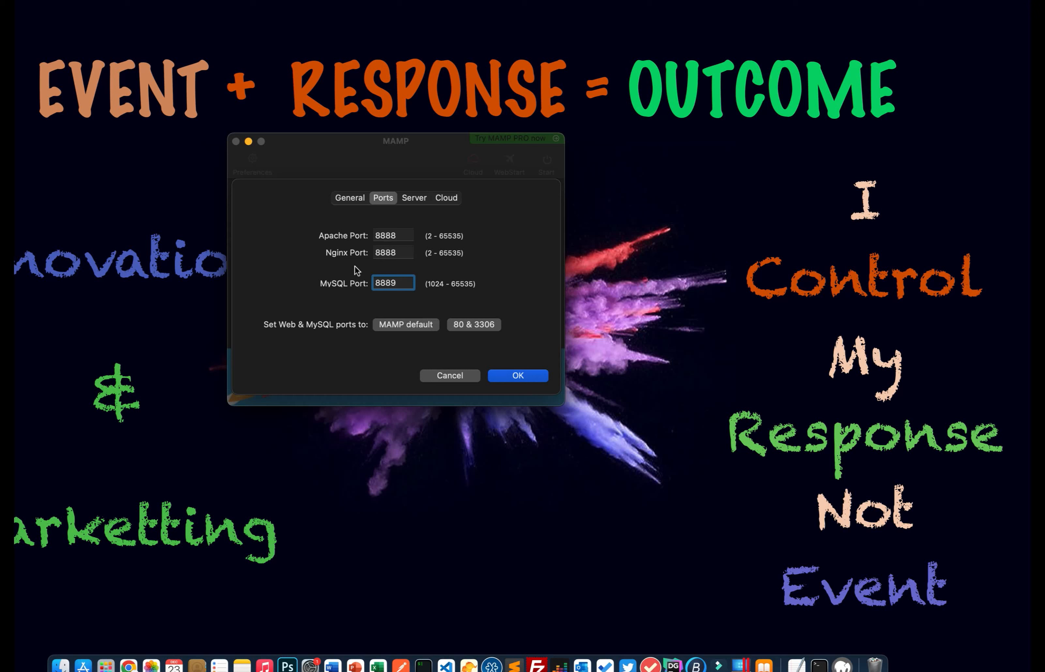
click(412, 199)
click(388, 200)
click(348, 199)
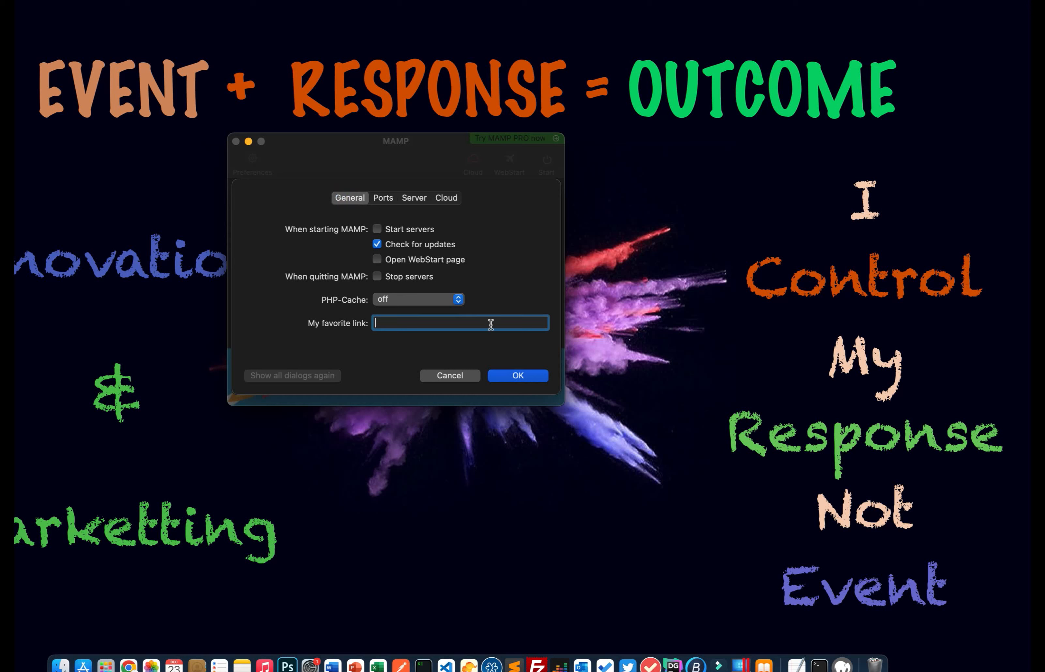
click(509, 376)
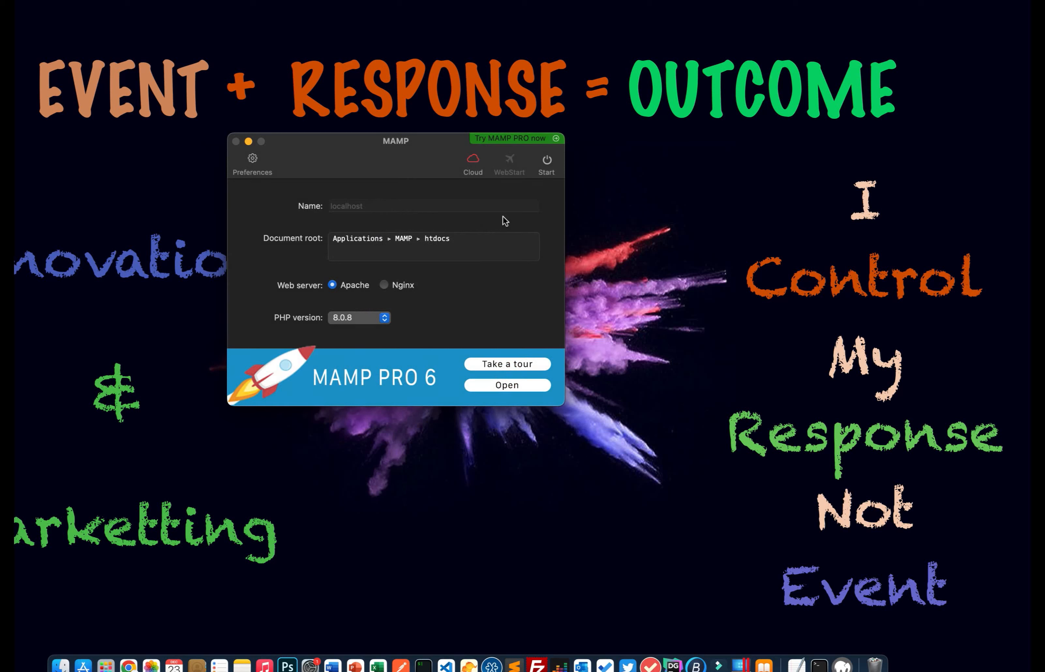
Step: Start the servers again from MAMP and open phpMyAdmin through the WebStart page
click(547, 161)
click(509, 160)
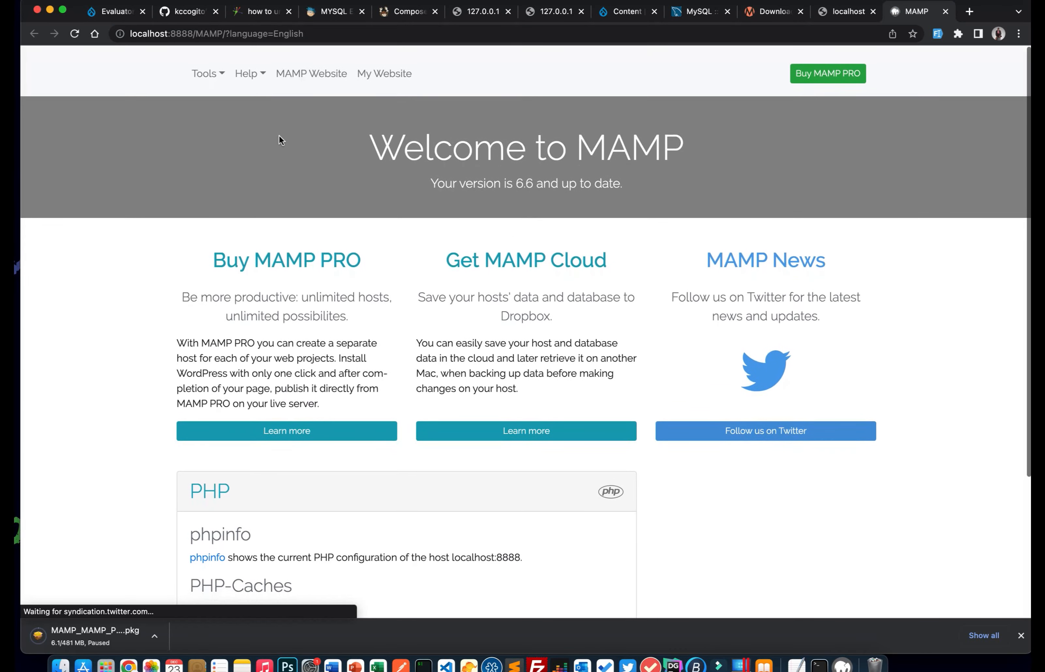
click(222, 75)
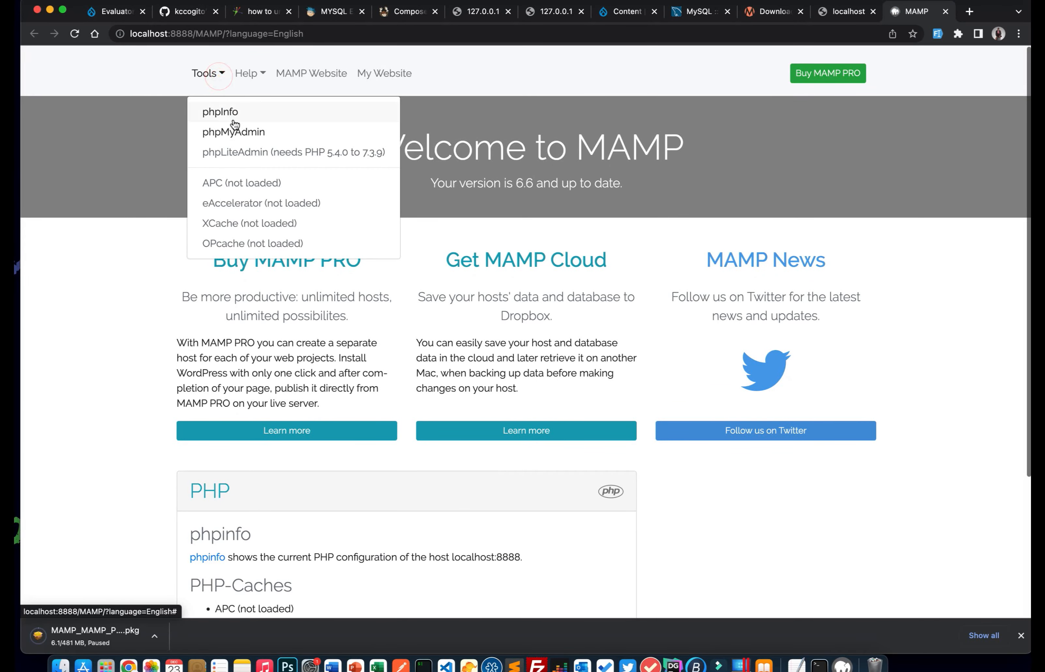
click(235, 133)
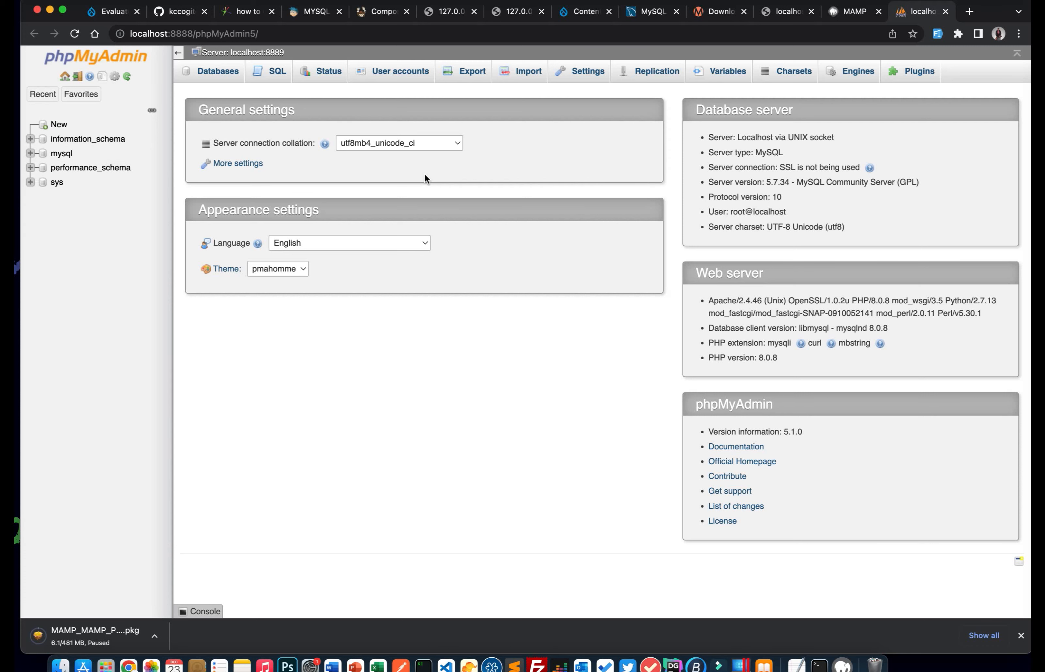
click(847, 12)
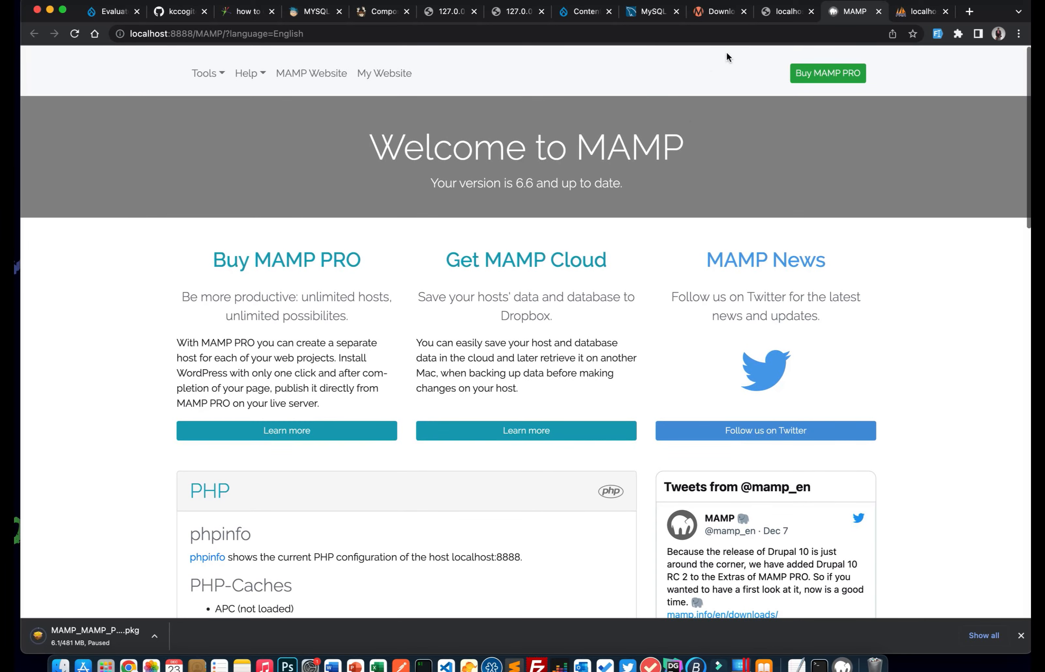
click(901, 13)
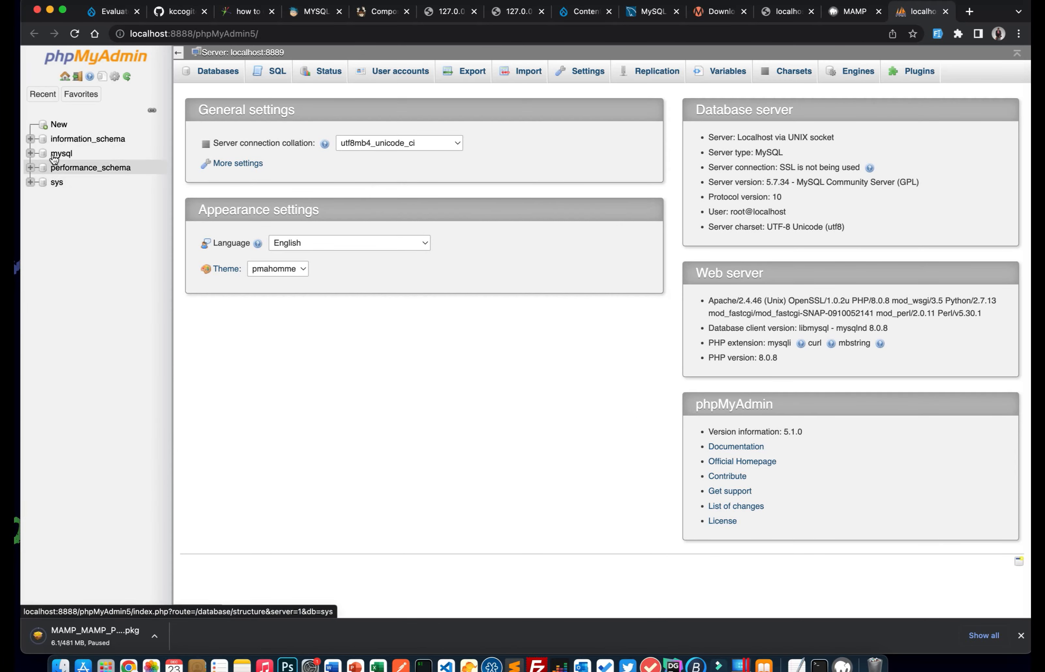
Step: Create a new database named drupal10_db with the utf8_general_ci collation
click(59, 125)
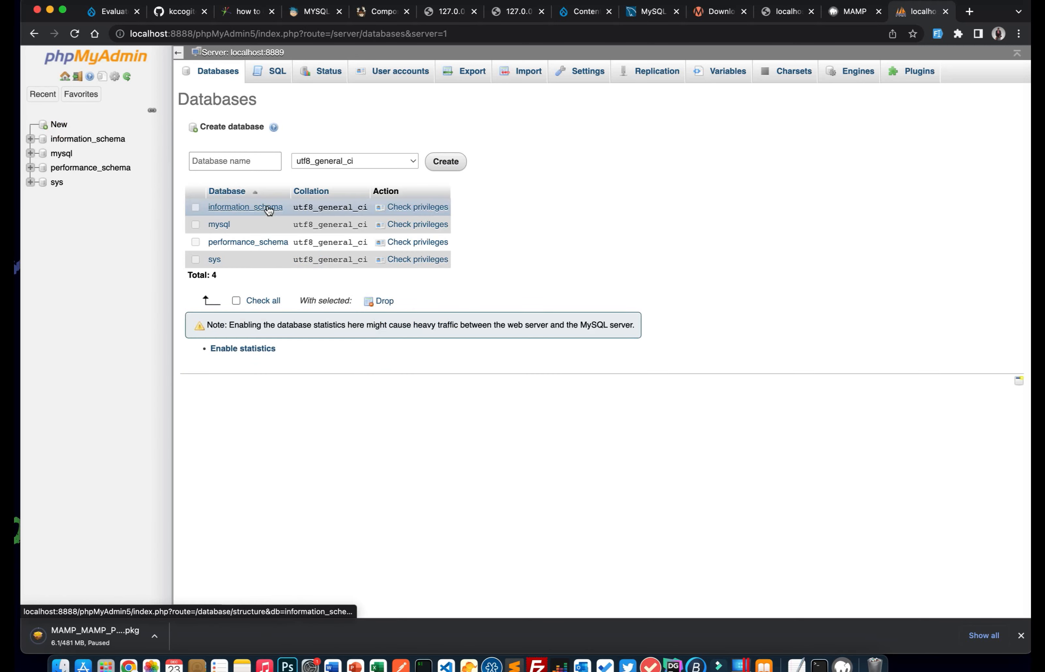
click(254, 162)
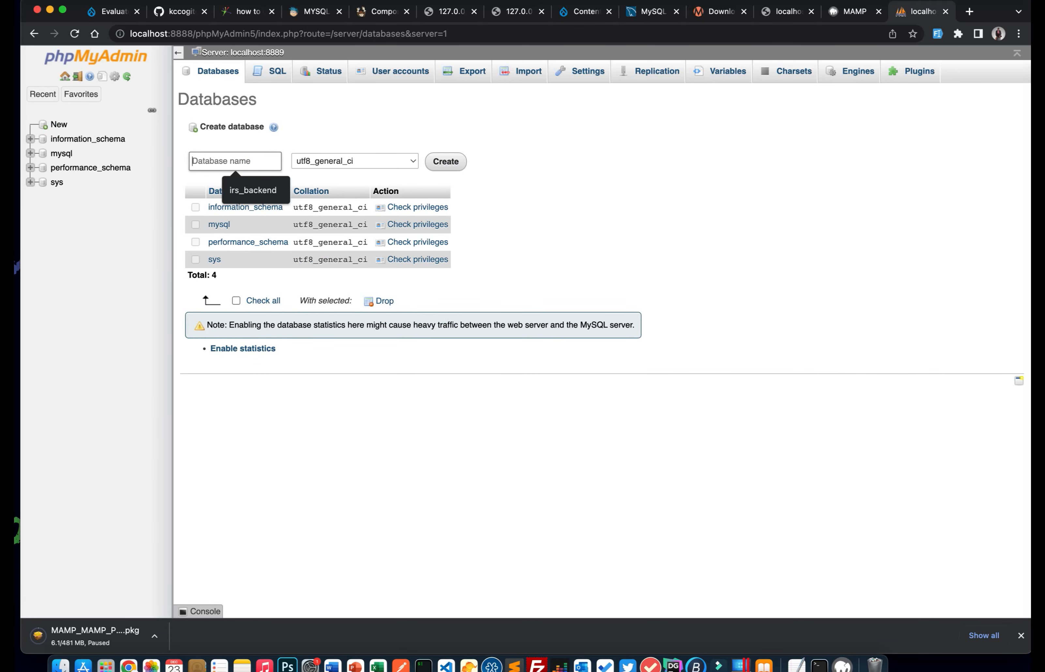
text(drupal10_db)
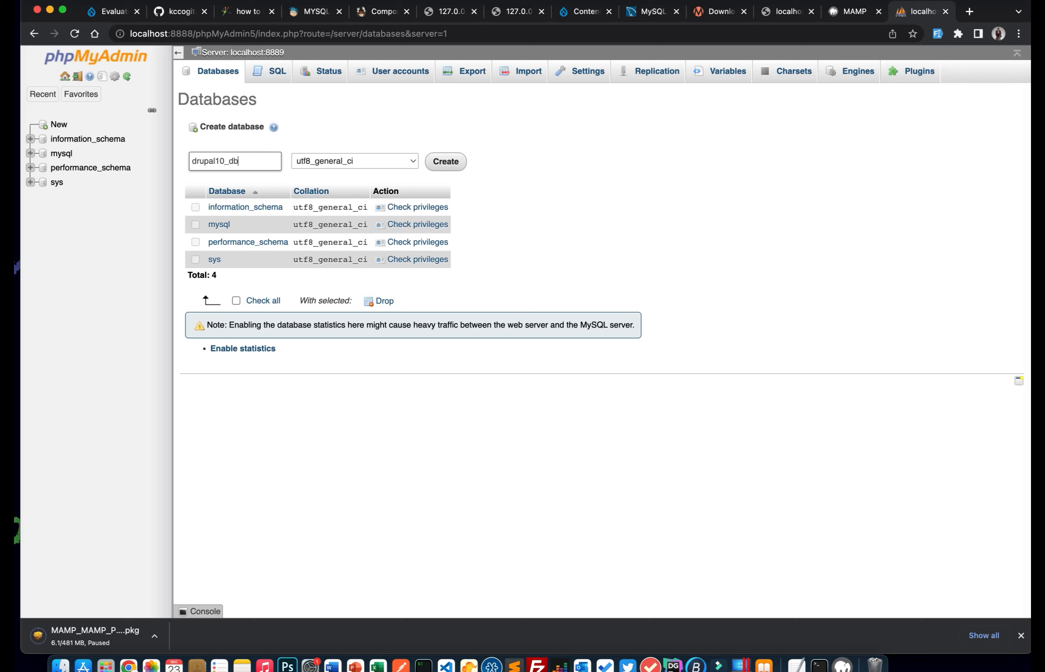
double_click(214, 163)
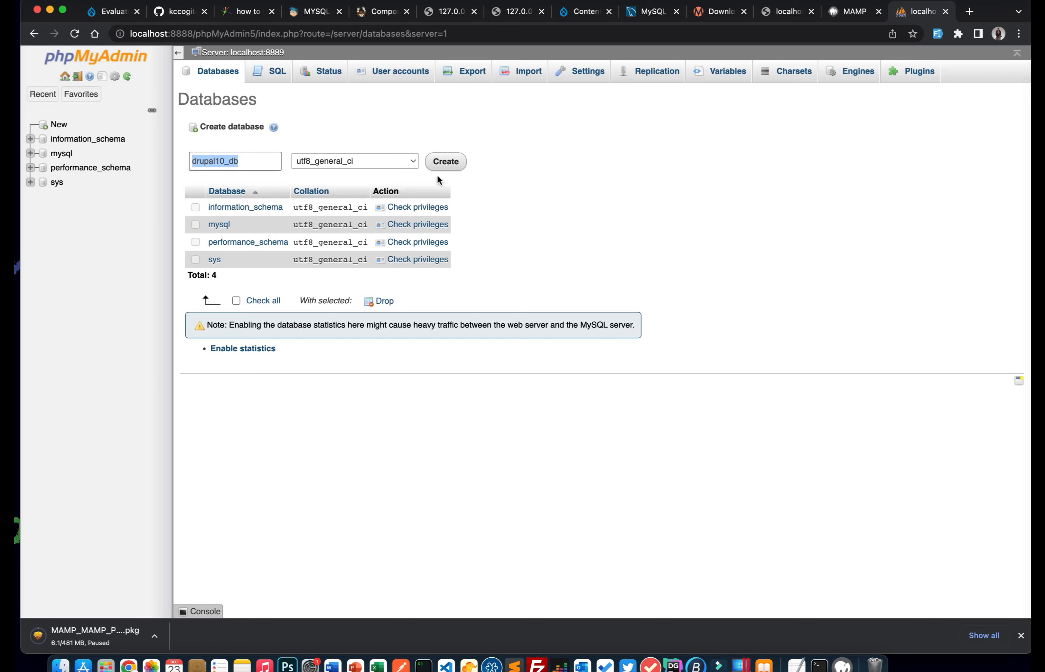
click(445, 163)
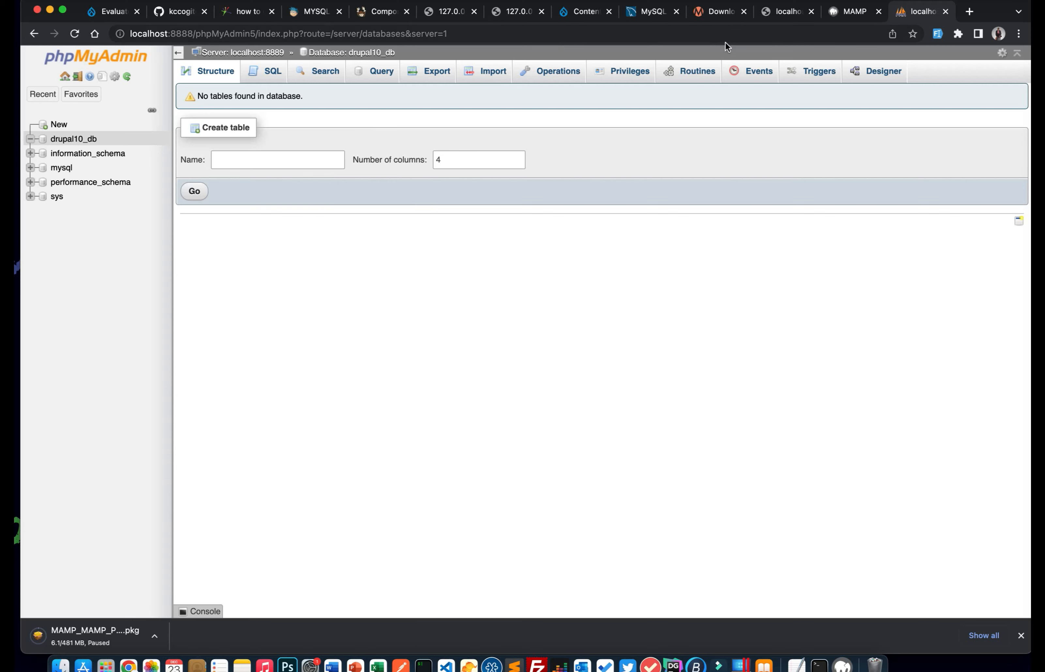
Step: Download Drupal 10 as a zip archive from the drupal.org download page
click(579, 14)
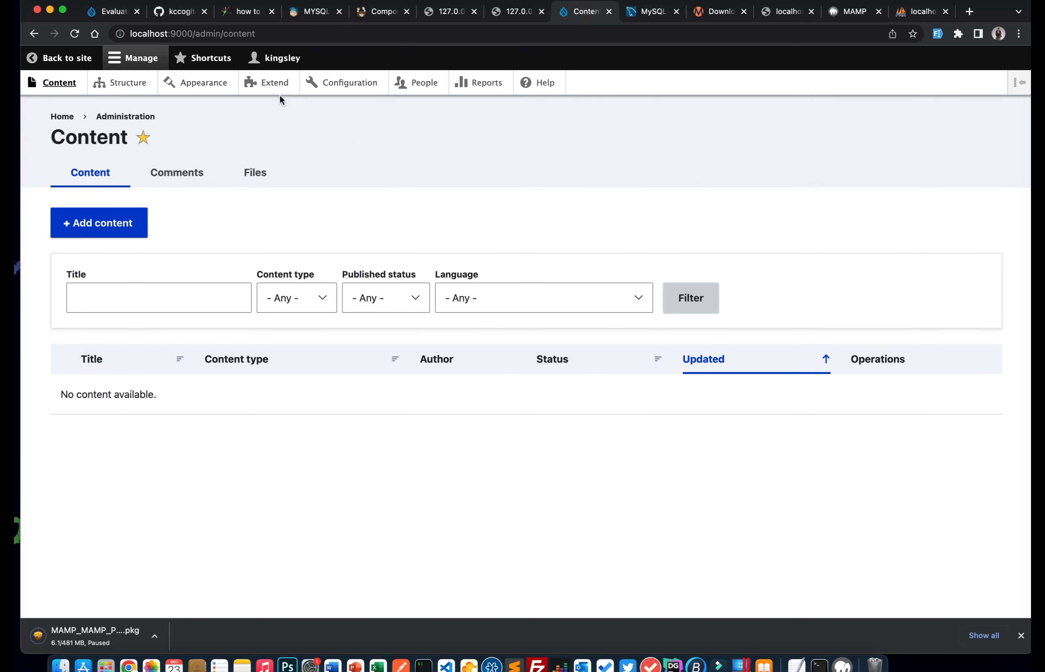
click(115, 11)
scroll(346, 190, up, 10)
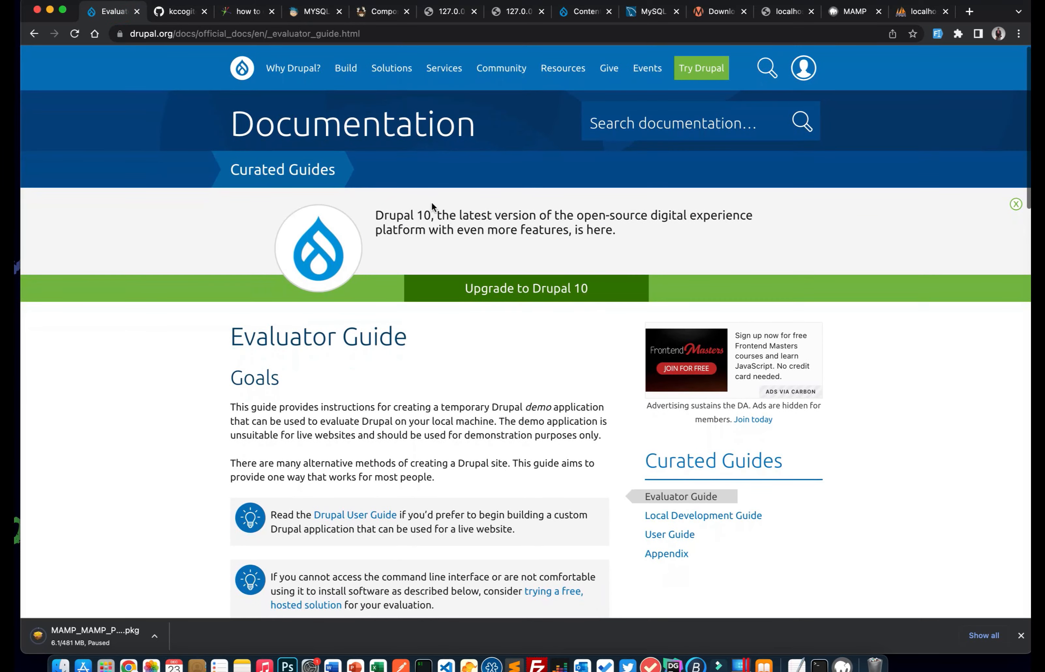
mouse_move(343, 78)
click(347, 108)
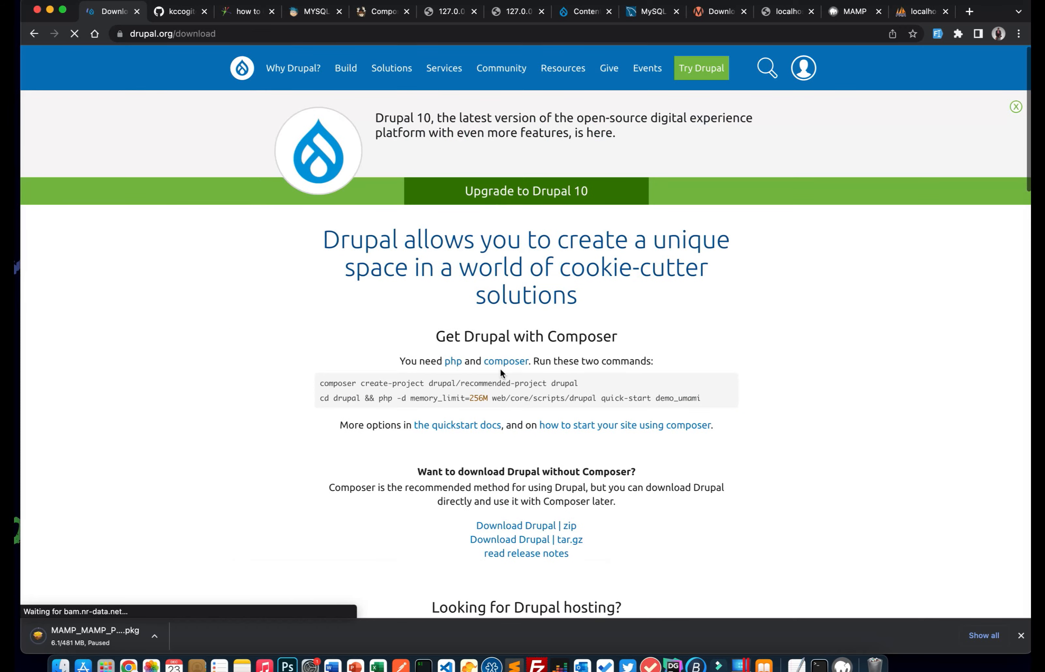
scroll(500, 369, down, 10)
scroll(501, 371, up, 3)
click(525, 245)
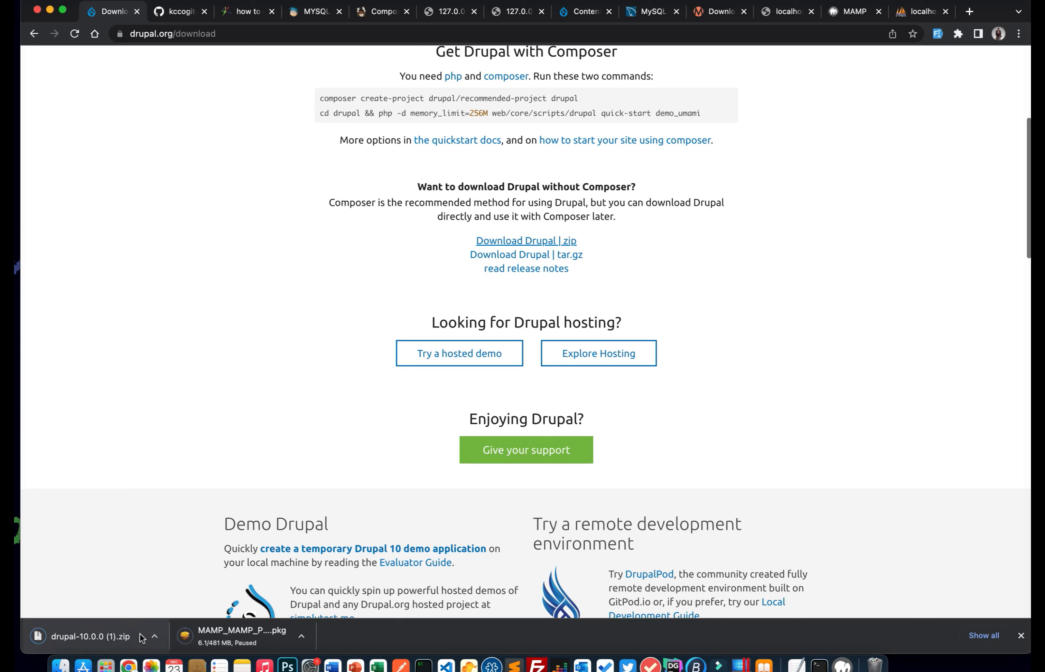
Step: Show the downloaded drupal-10.0.0 (1).zip in Finder, extract it and copy the extracted drupal-10.0.0 folder
click(154, 636)
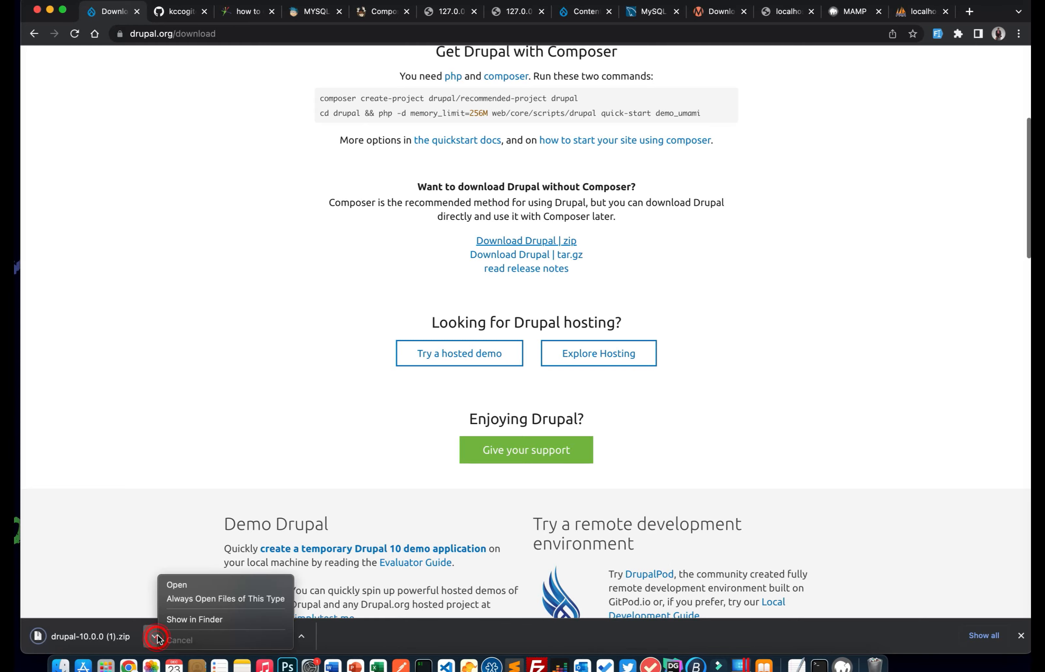
click(201, 619)
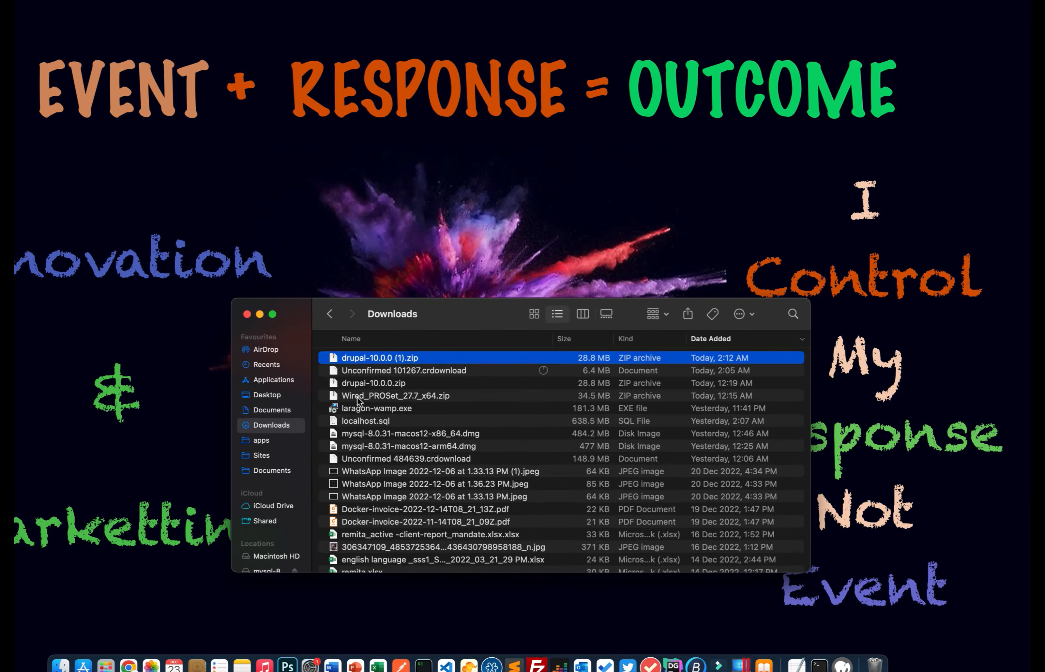
double_click(377, 359)
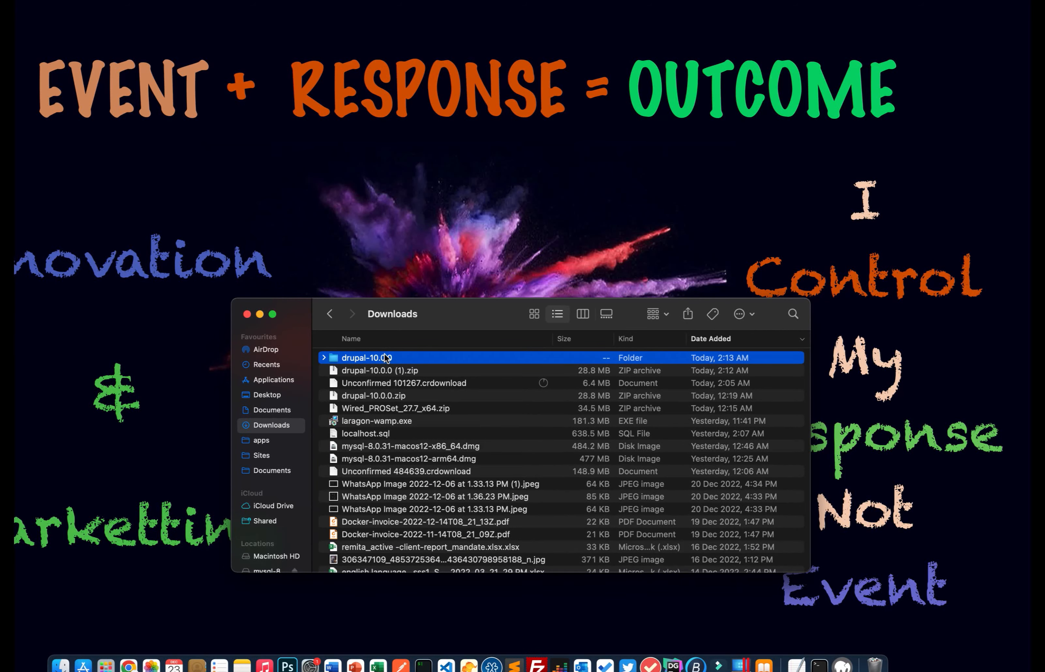
right_click(384, 356)
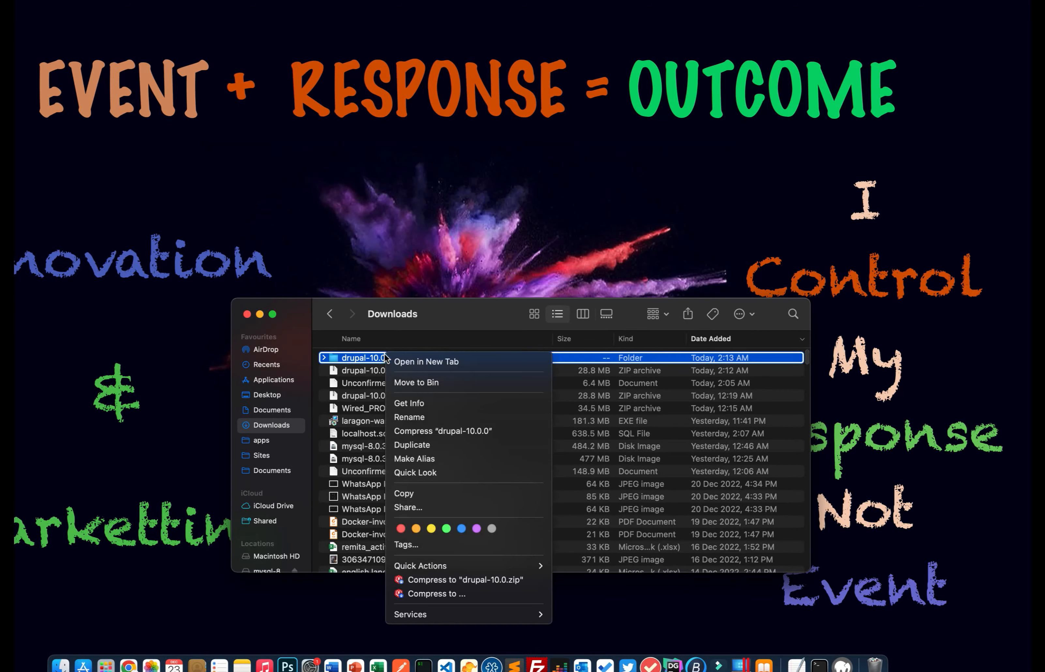
click(419, 493)
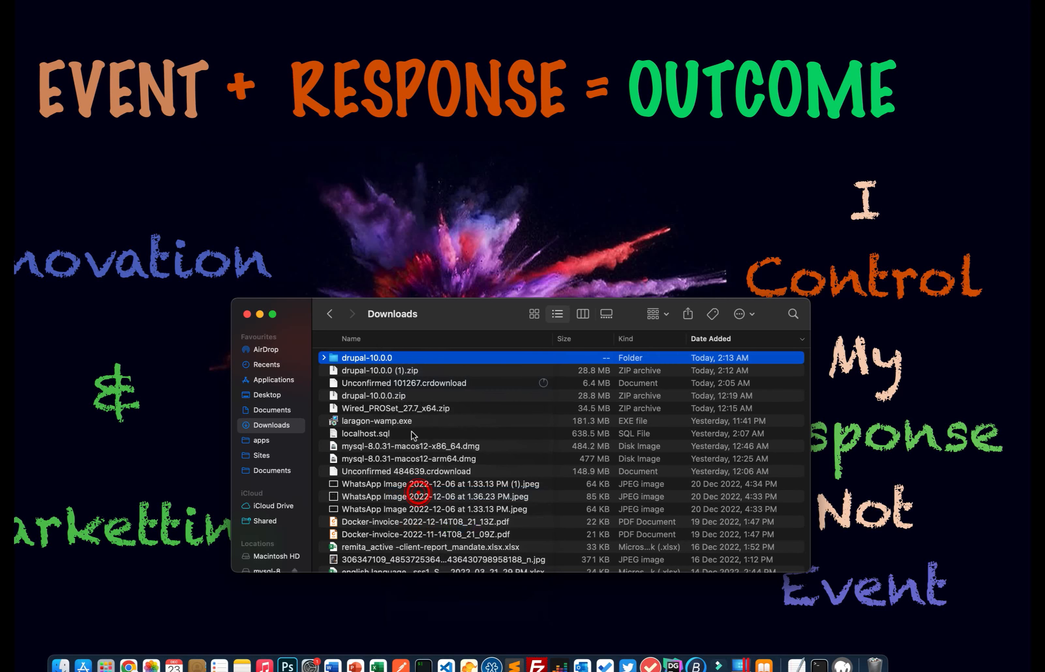
Step: Paste the copied drupal-10.0.0 folder into the htdocs folder inside MAMP in Applications
click(267, 380)
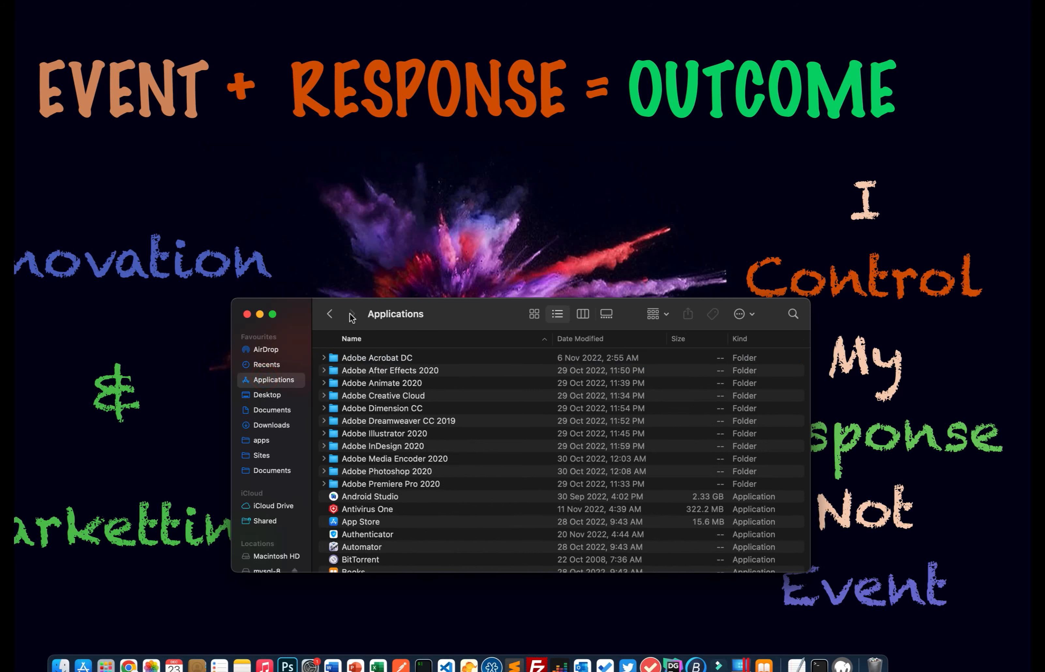
drag(416, 308, 384, 120)
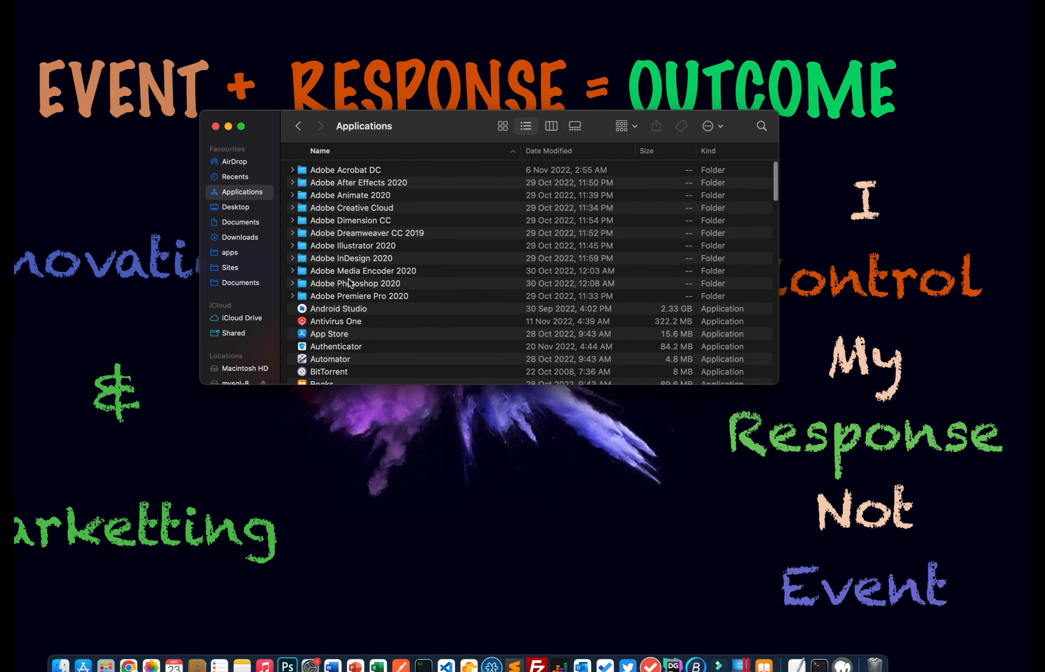
scroll(351, 284, down, 1)
scroll(370, 316, down, 15)
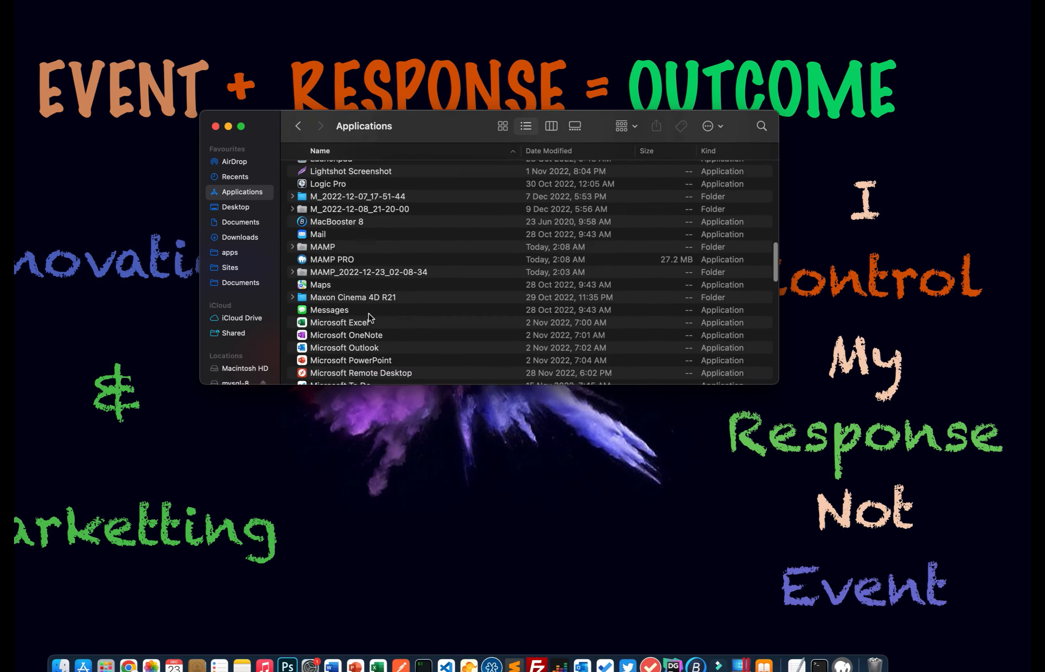
scroll(370, 316, up, 1)
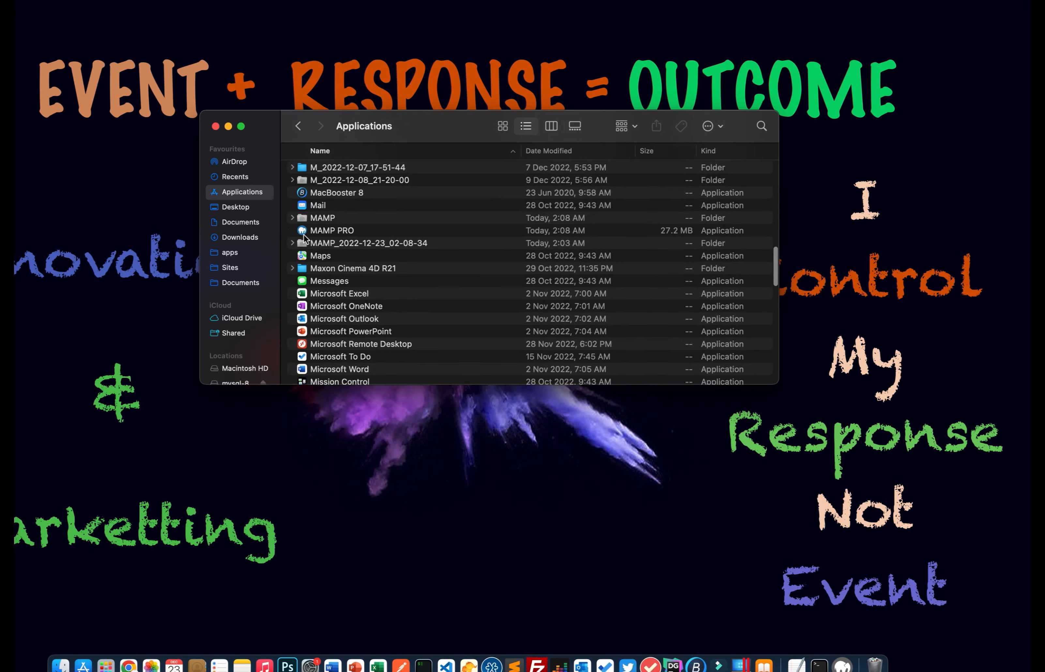
click(293, 218)
click(292, 218)
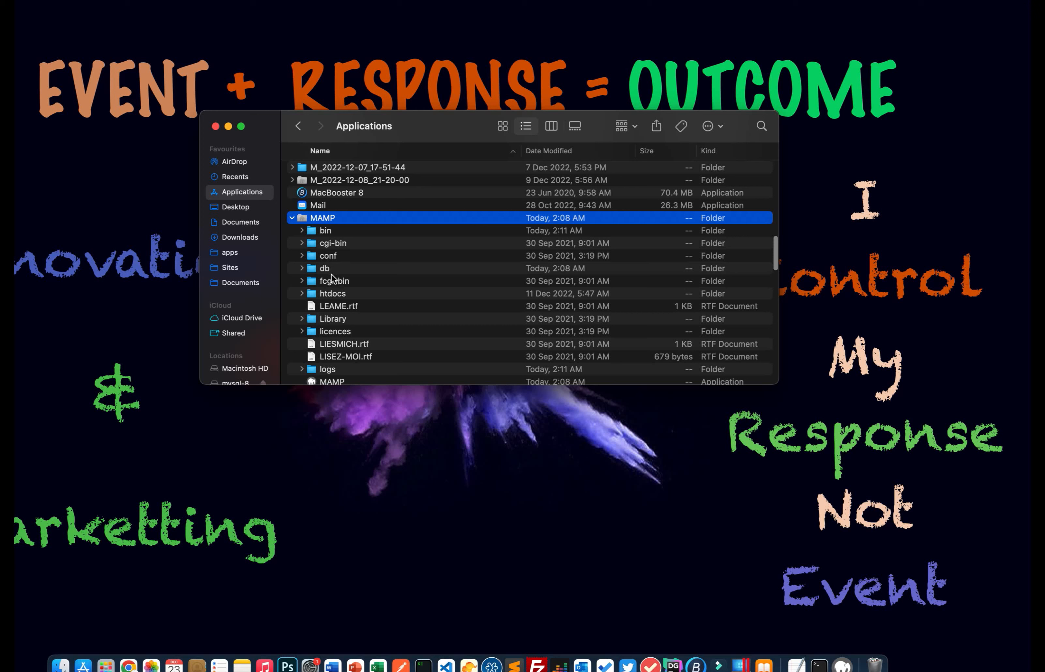
click(302, 293)
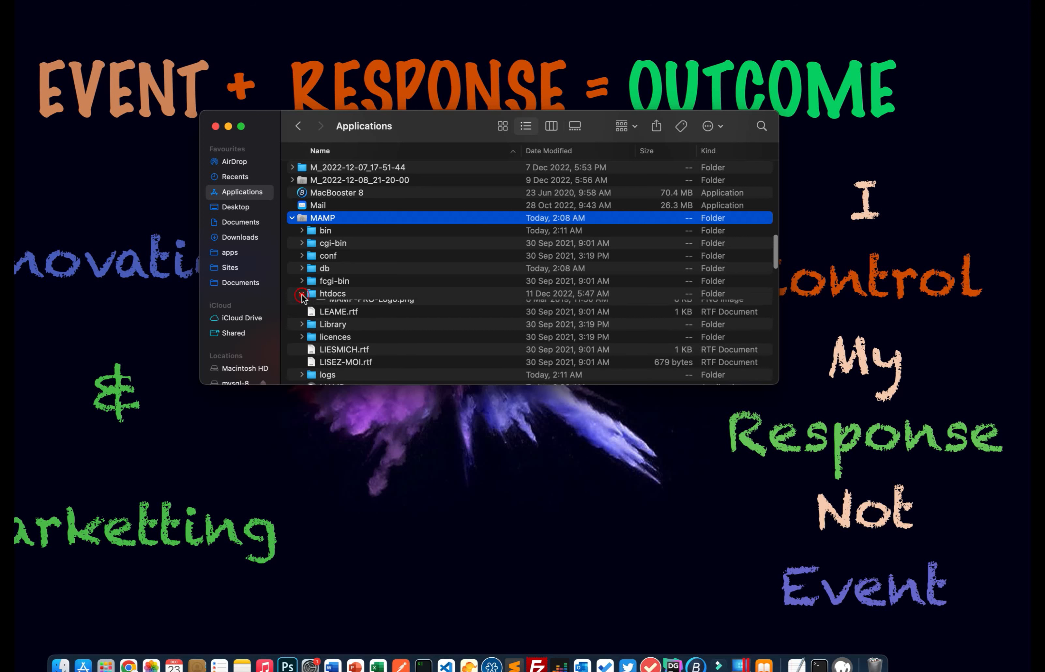
click(333, 297)
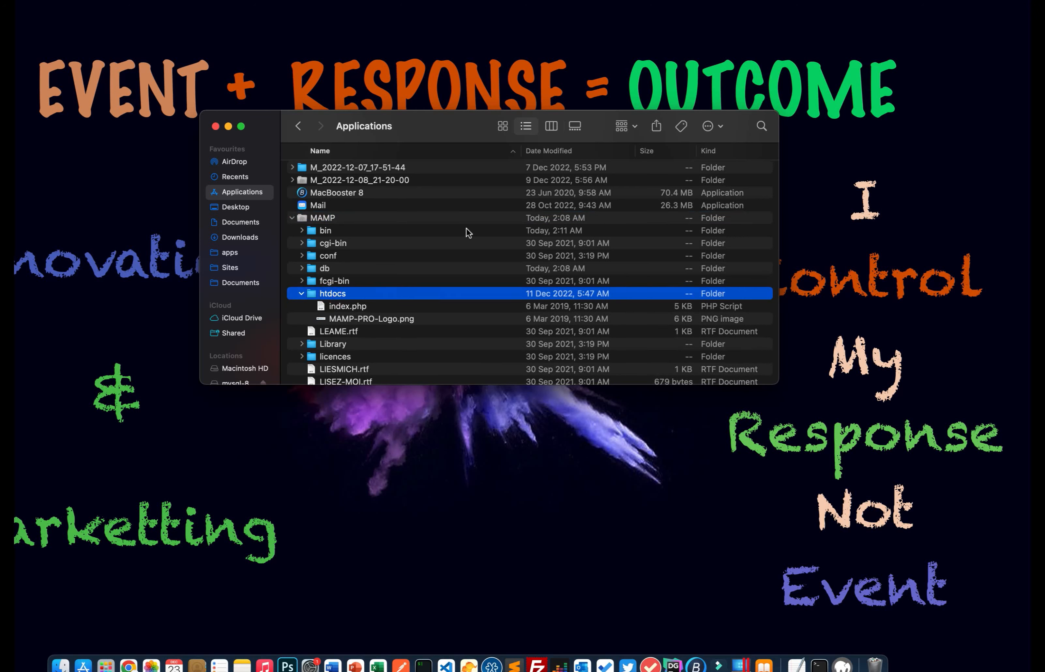
right_click(430, 291)
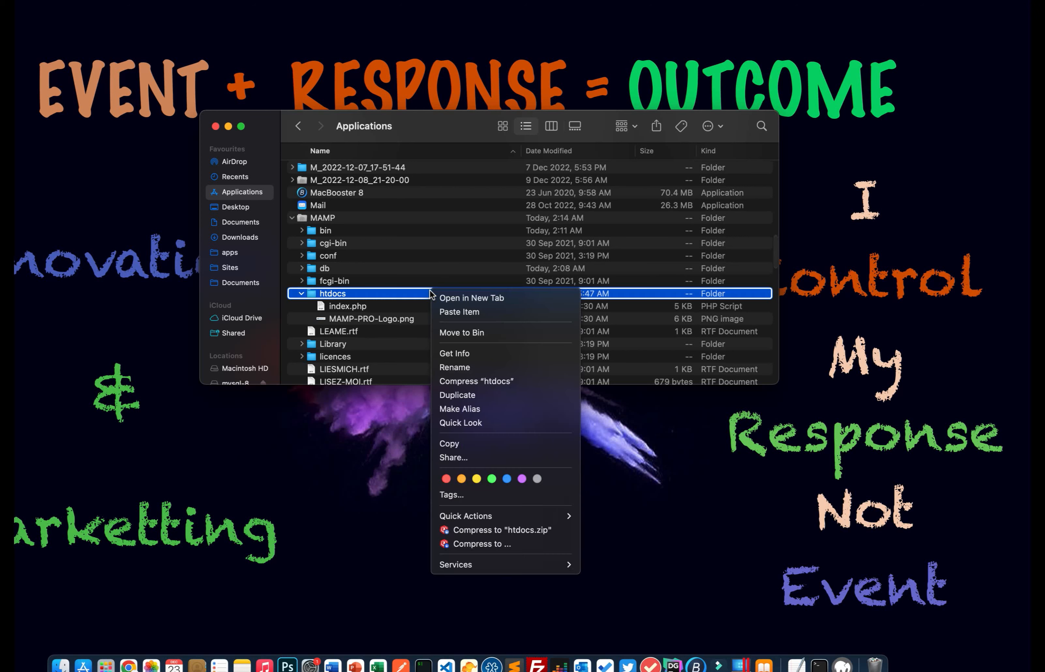
click(453, 311)
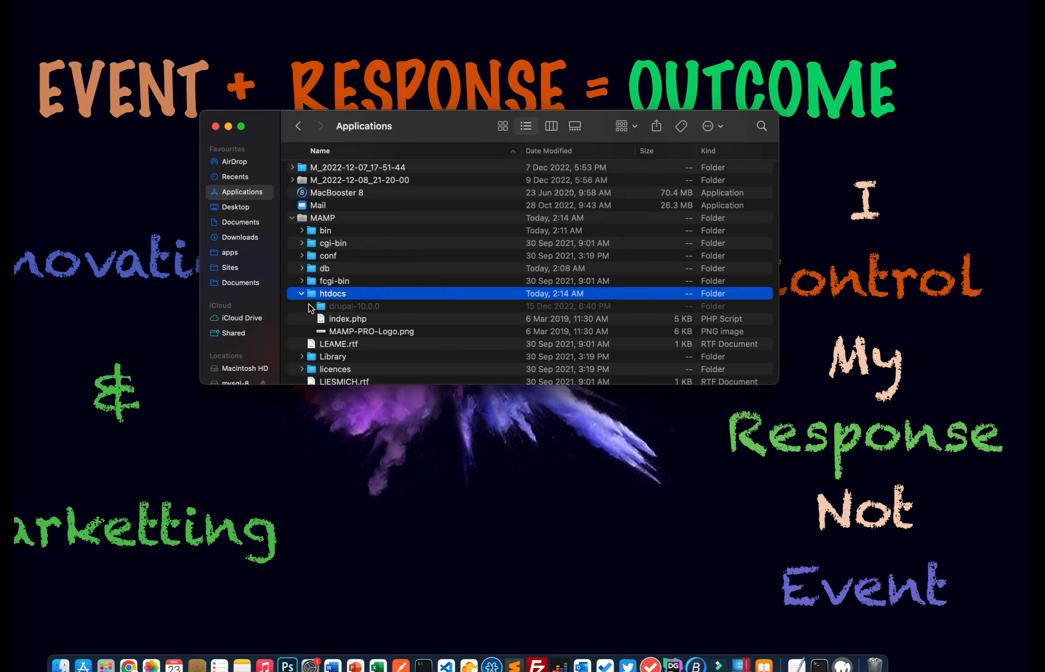
Step: Rename the pasted drupal-10.0.0 folder in htdocs as drupal10
click(343, 310)
right_click(343, 309)
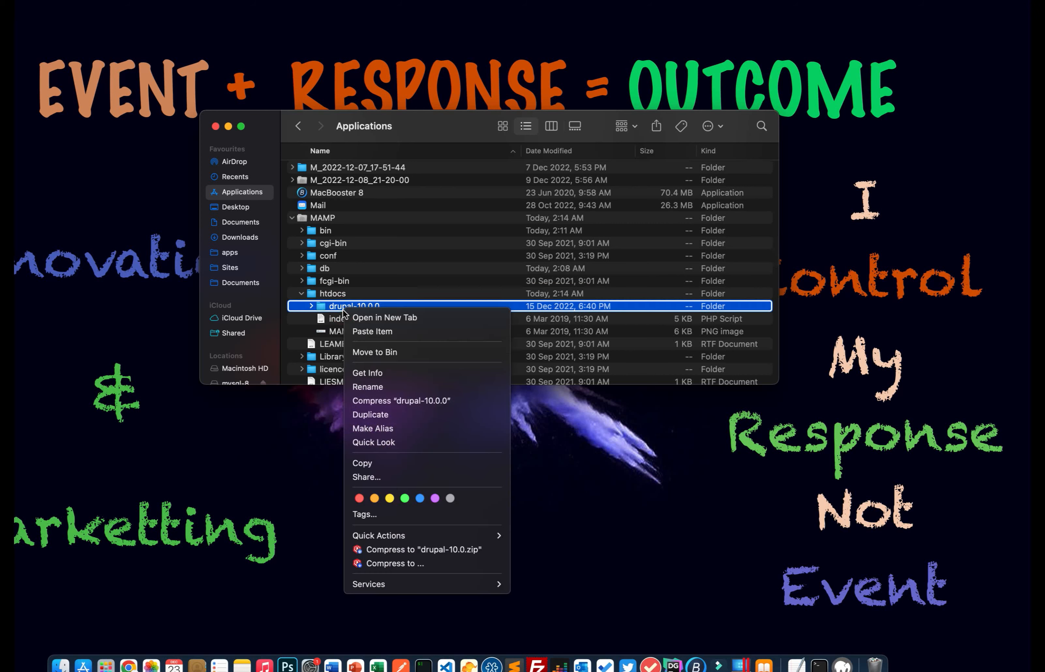
click(378, 387)
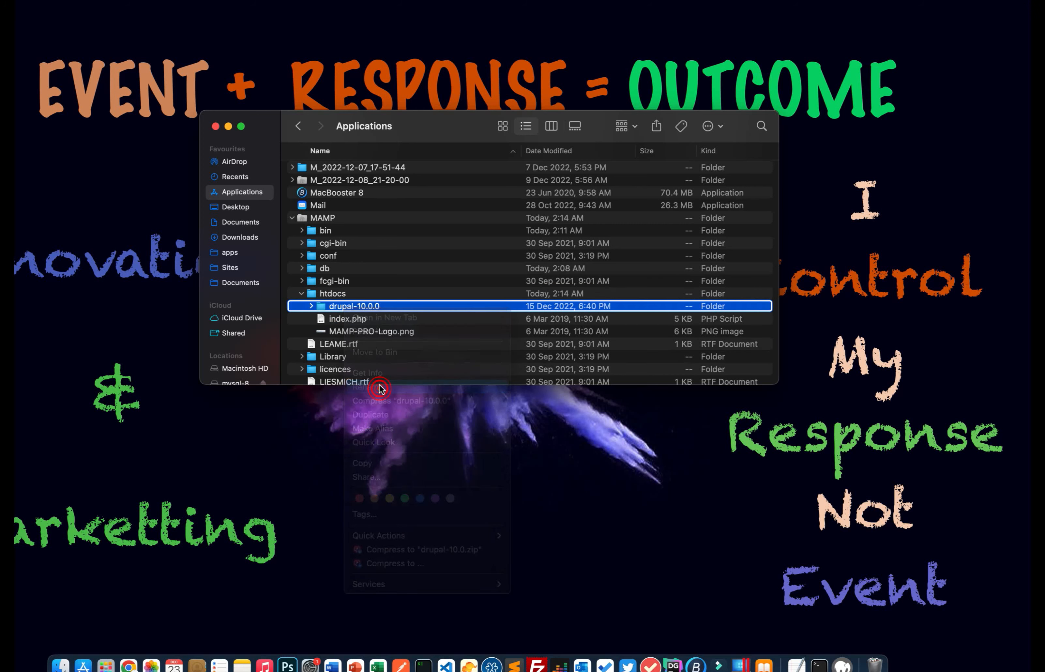
click(379, 307)
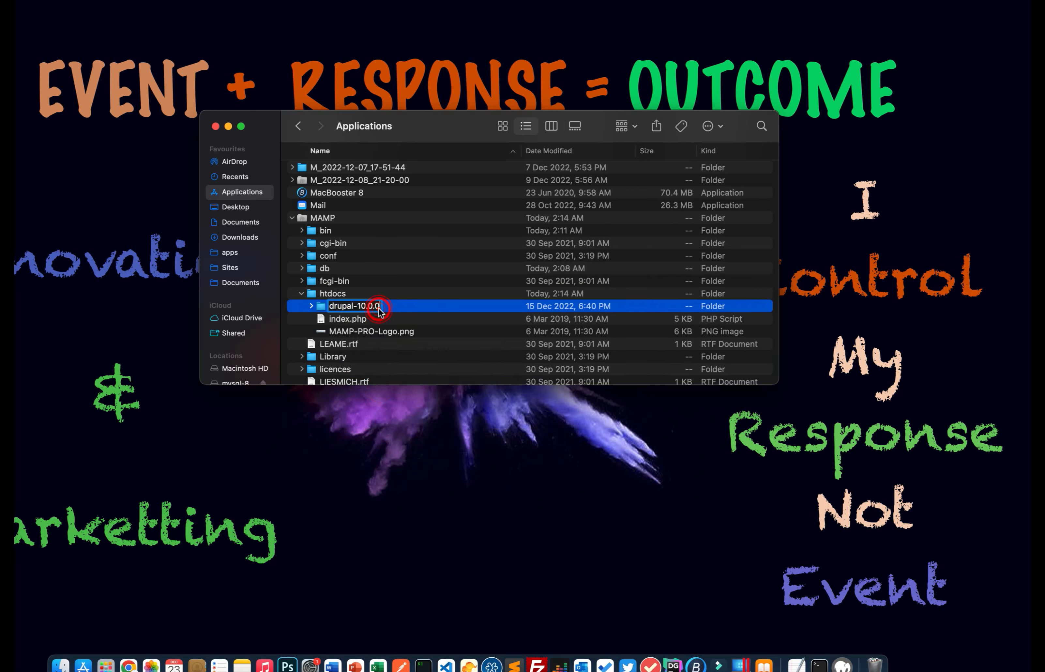
key(BackSpace)
key(BackSpace)
key(BackSpace)
key(BackSpace)
key(BackSpace)
key(BackSpace)
key(BackSpace)
text(10)
key(Return)
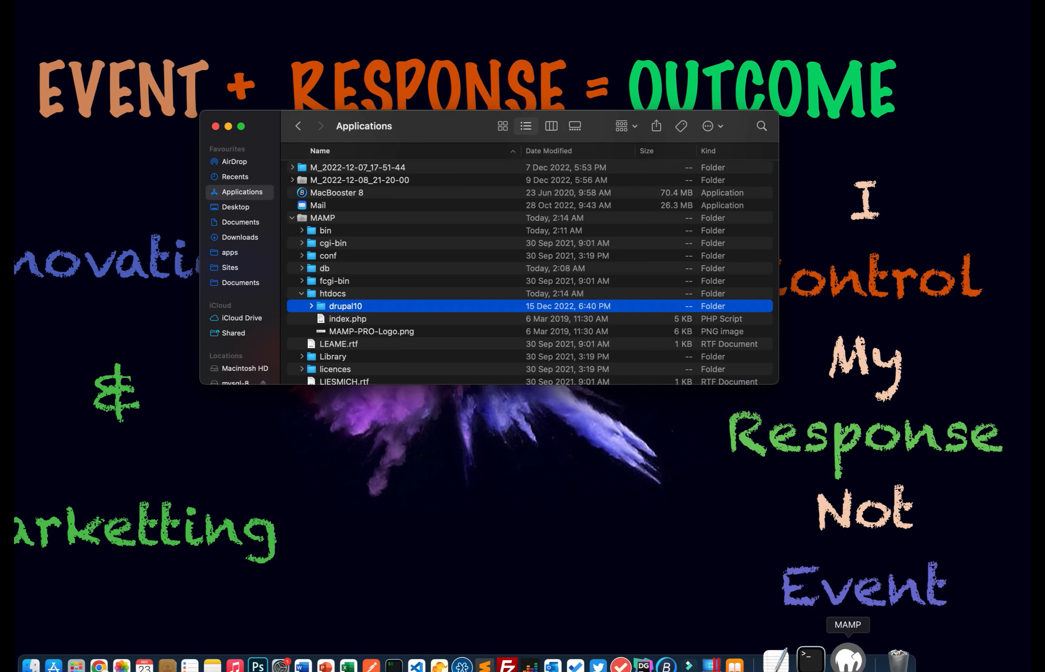
Step: Switch to MAMP, open its WebStart page and go from there to My Website on localhost:8888
click(821, 661)
click(453, 308)
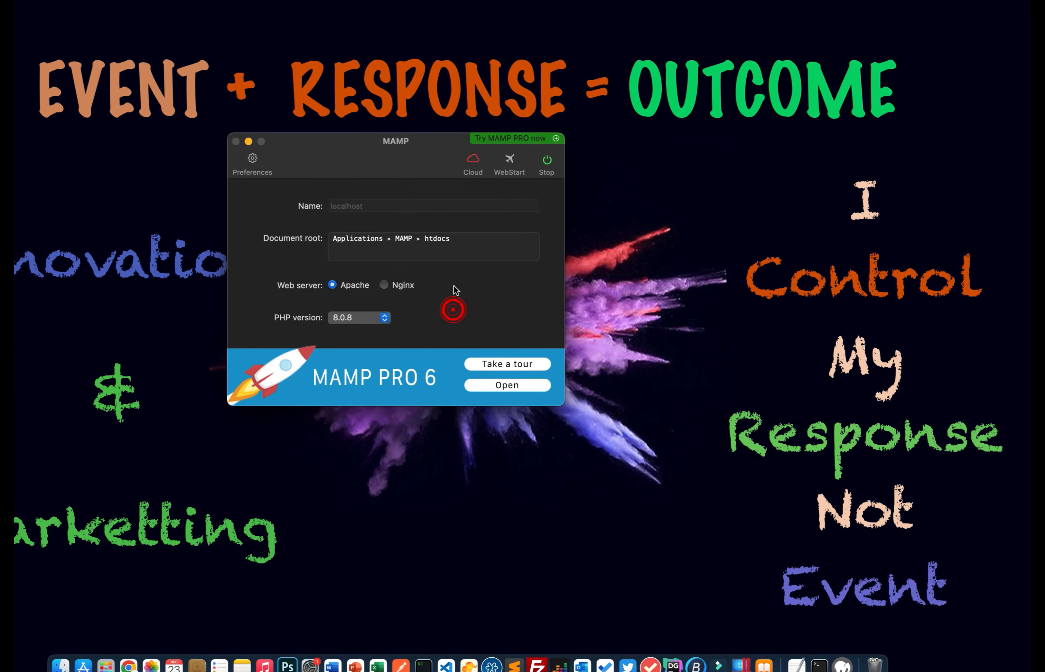
click(507, 164)
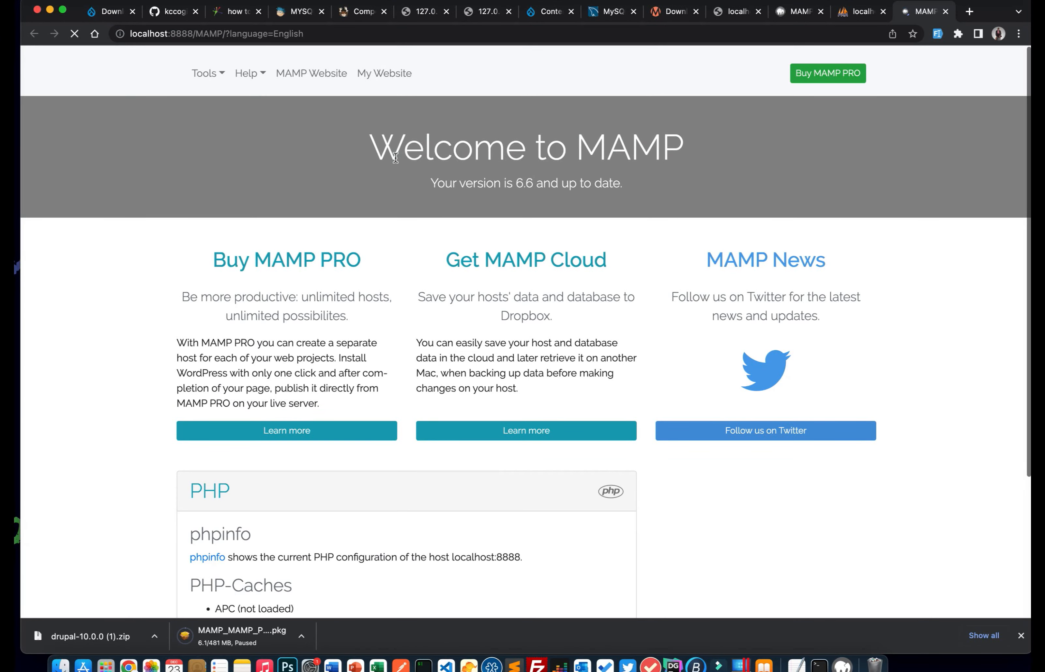
click(317, 79)
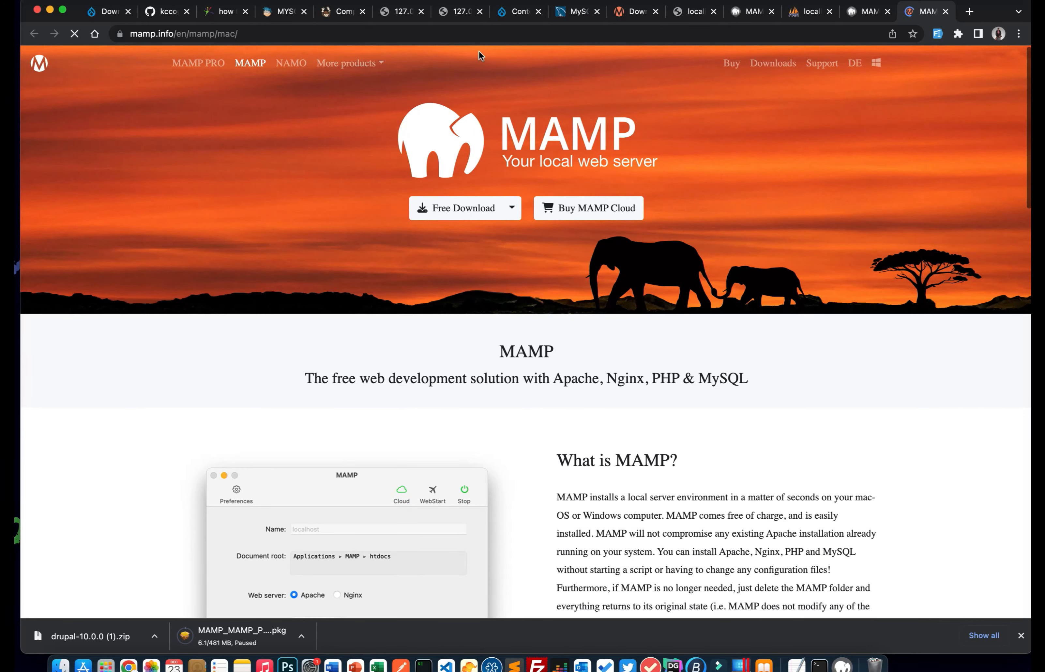
click(861, 16)
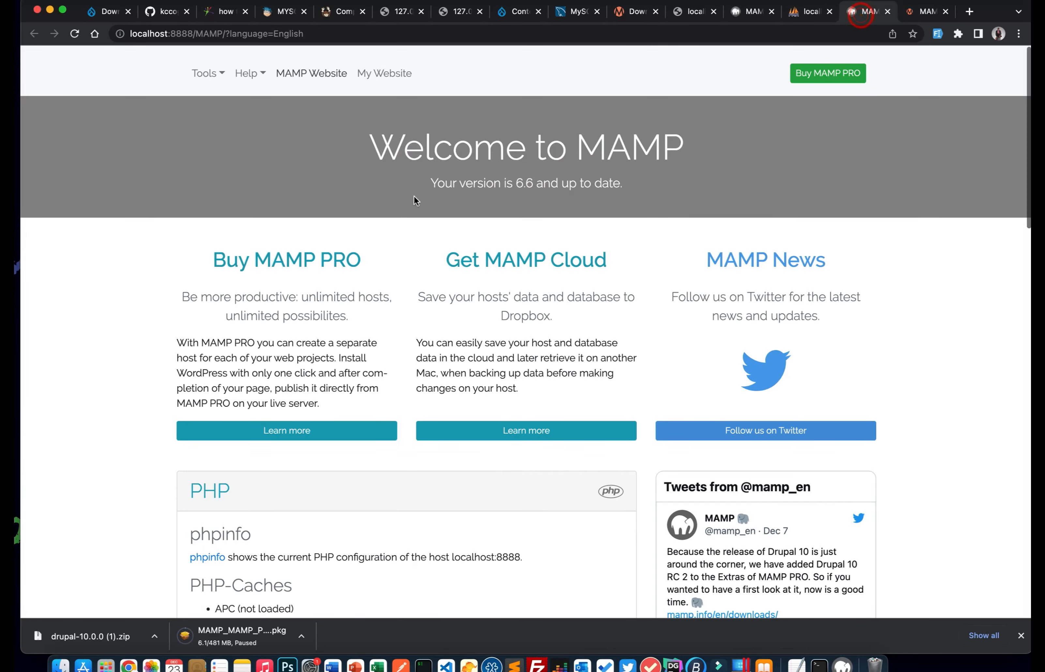
click(372, 79)
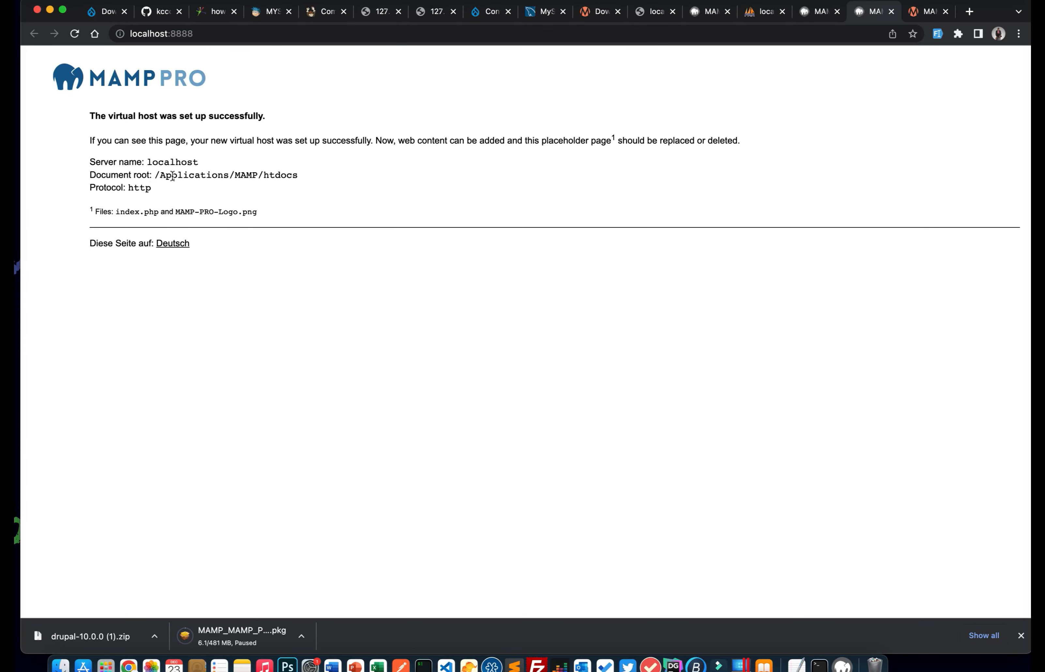
Step: Load the Drupal installer in the browser at localhost:8888/drupal10
click(221, 36)
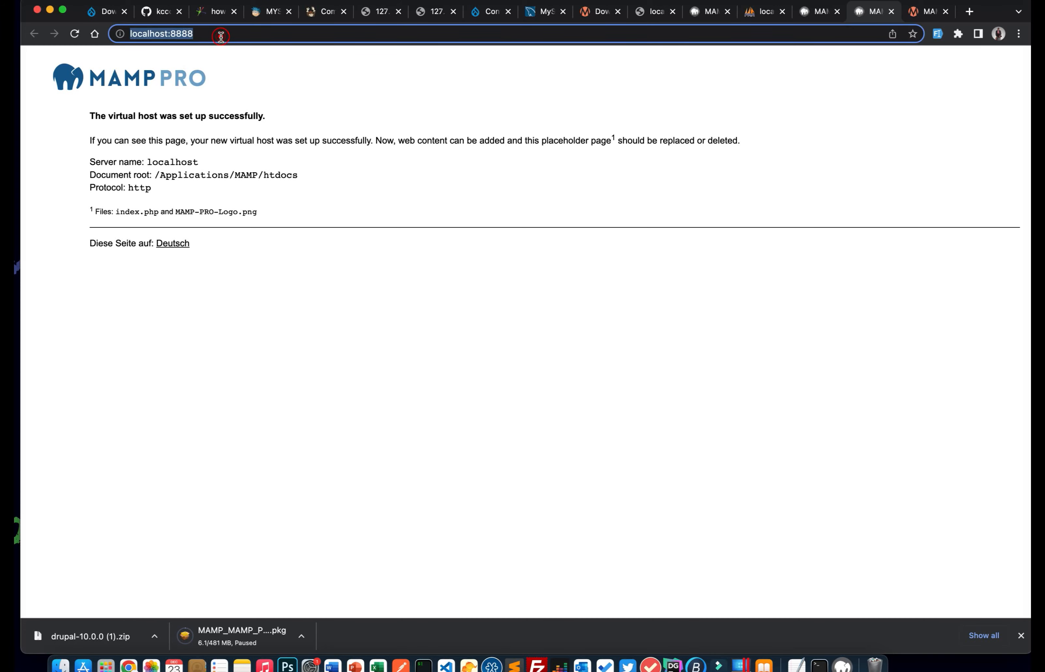
click(221, 36)
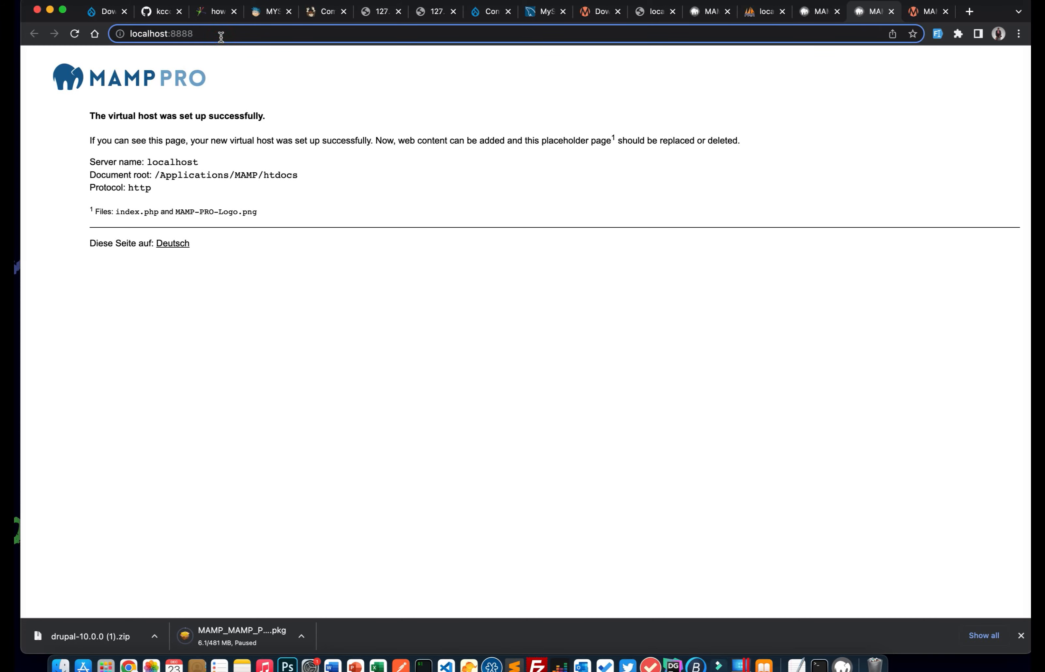
text(/drup)
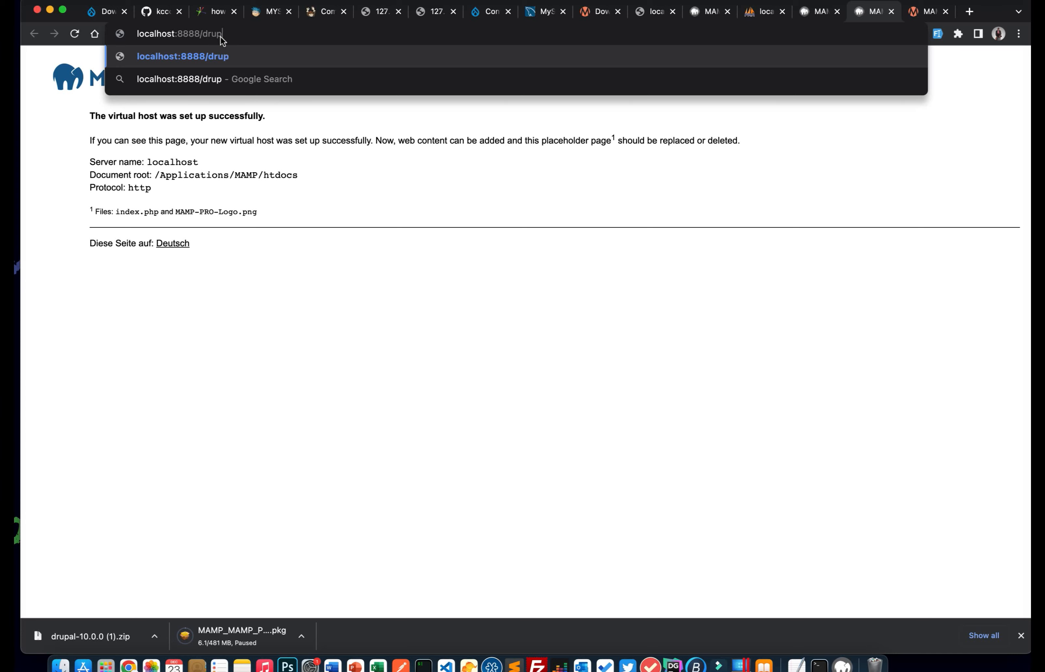
text(al10)
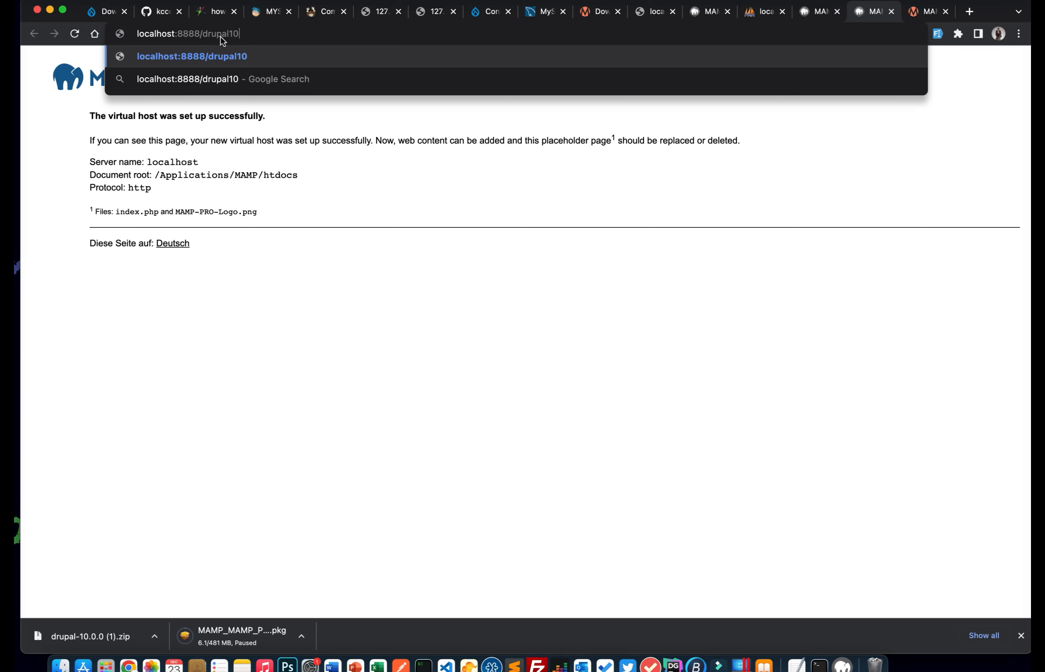
key(Return)
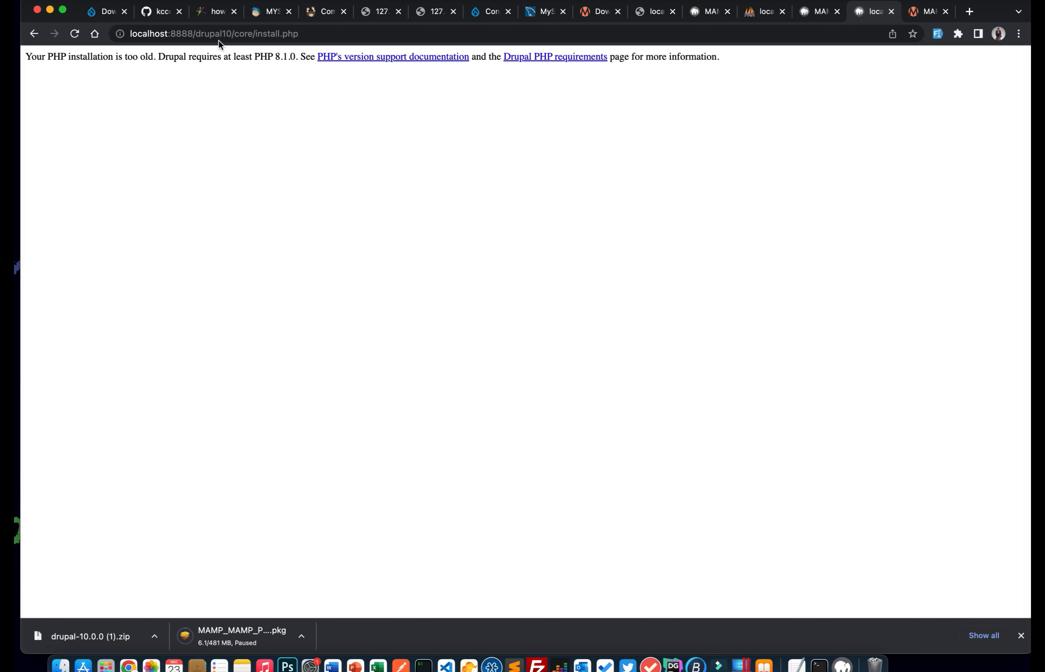
Step: Switch to MAMP and check which PHP versions it offers
click(306, 37)
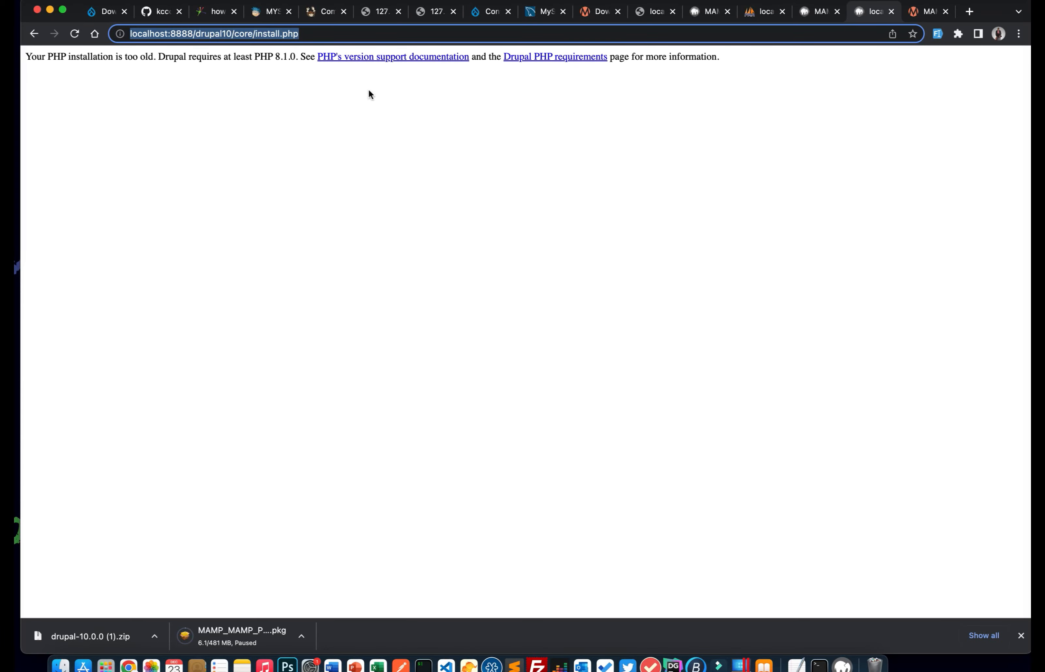
click(841, 664)
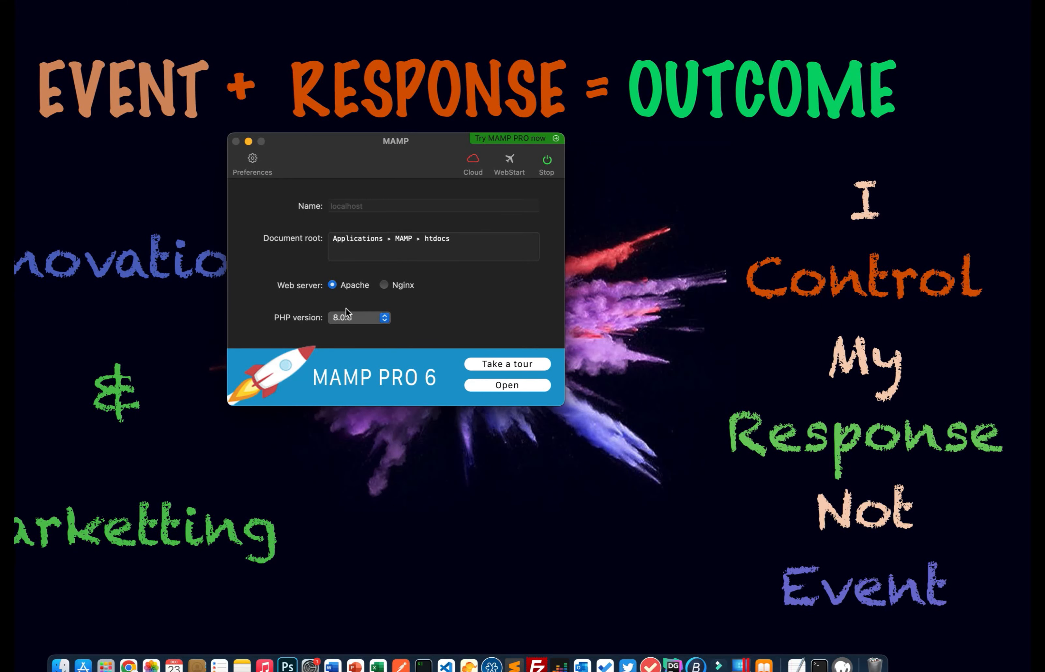
click(349, 319)
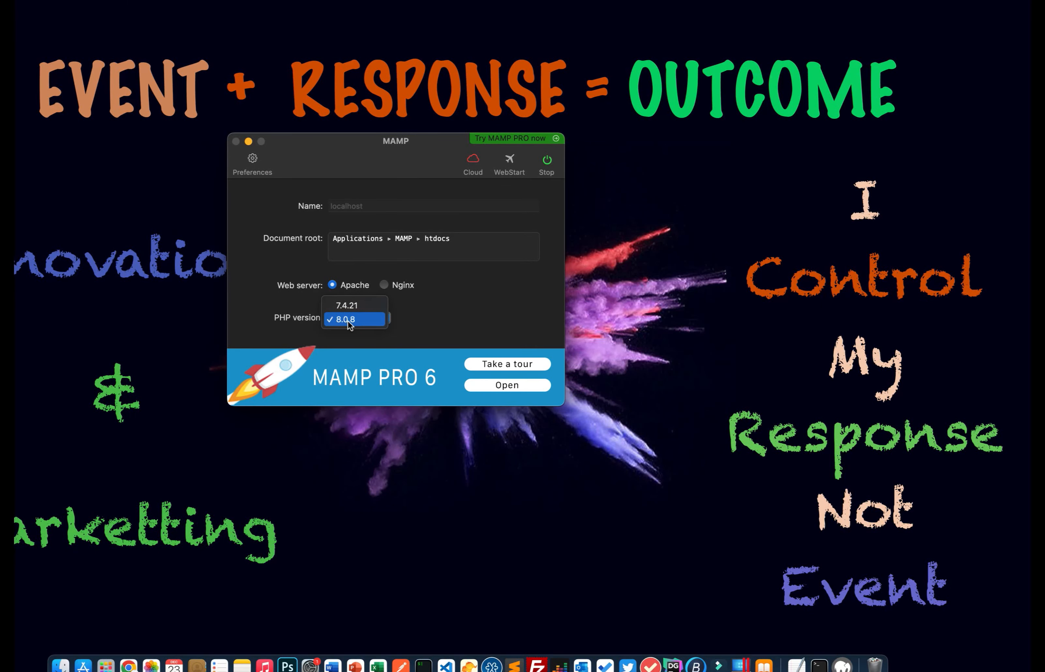